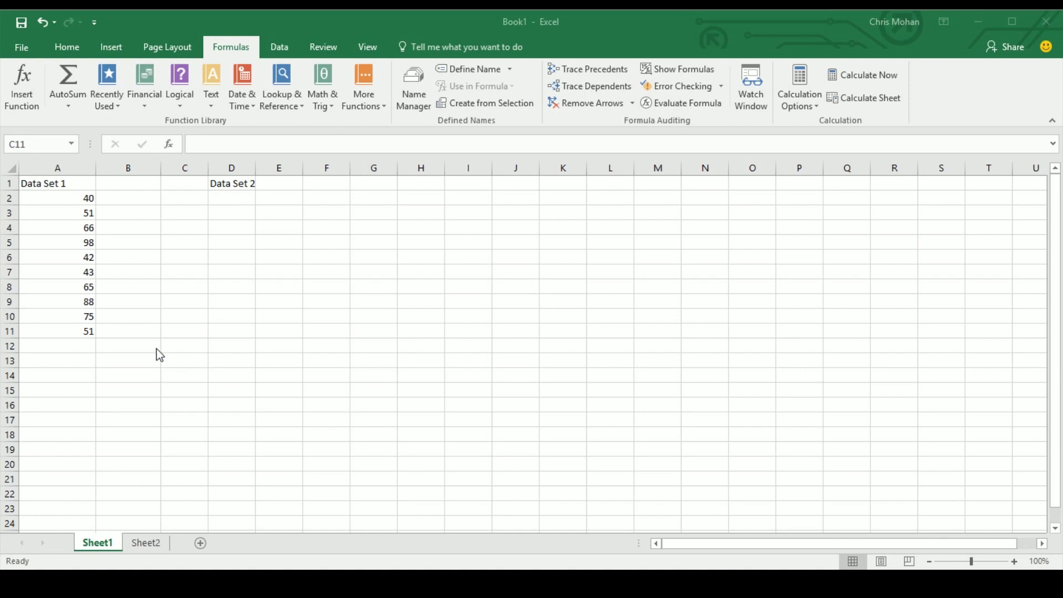
Start inserting a function in cell A12 and search the function list for "average"
{"action": "left_click", "coordinate": [86, 346]}
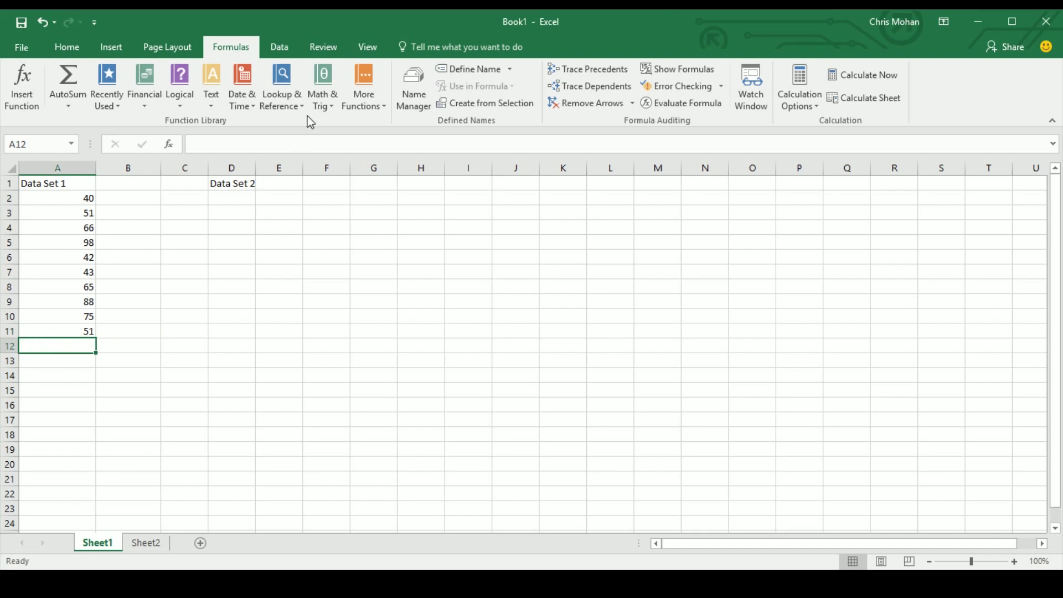
{"action": "left_click", "coordinate": [33, 96]}
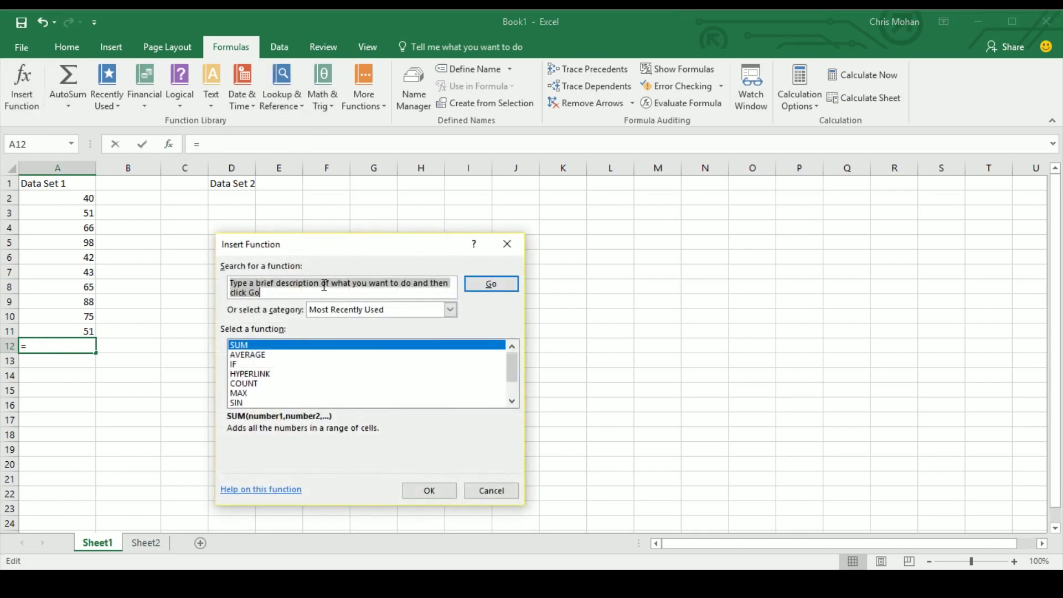
{"action": "type", "text": "average"}
{"action": "key", "text": "Return"}
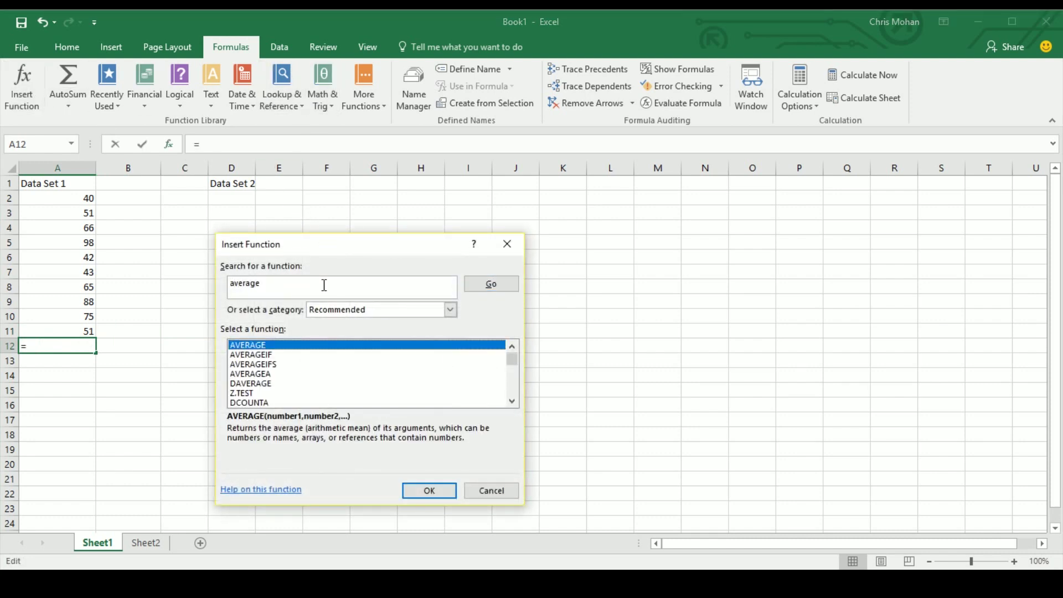
Search the function list for "mean"
{"action": "left_click", "coordinate": [491, 283]}
{"action": "type", "text": "me"}
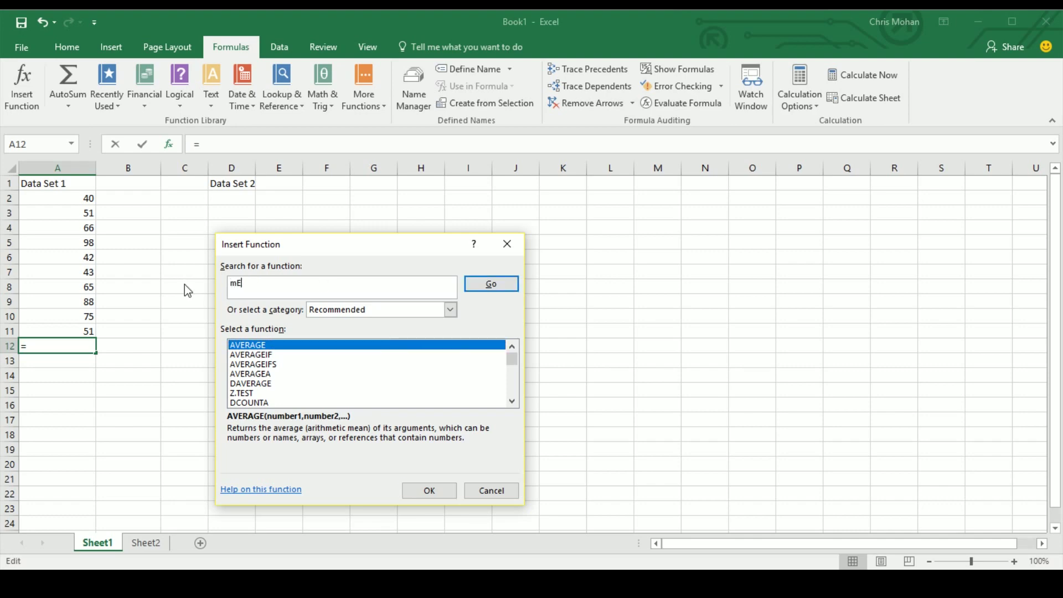
{"action": "type", "text": "an"}
{"action": "key", "text": "Return"}
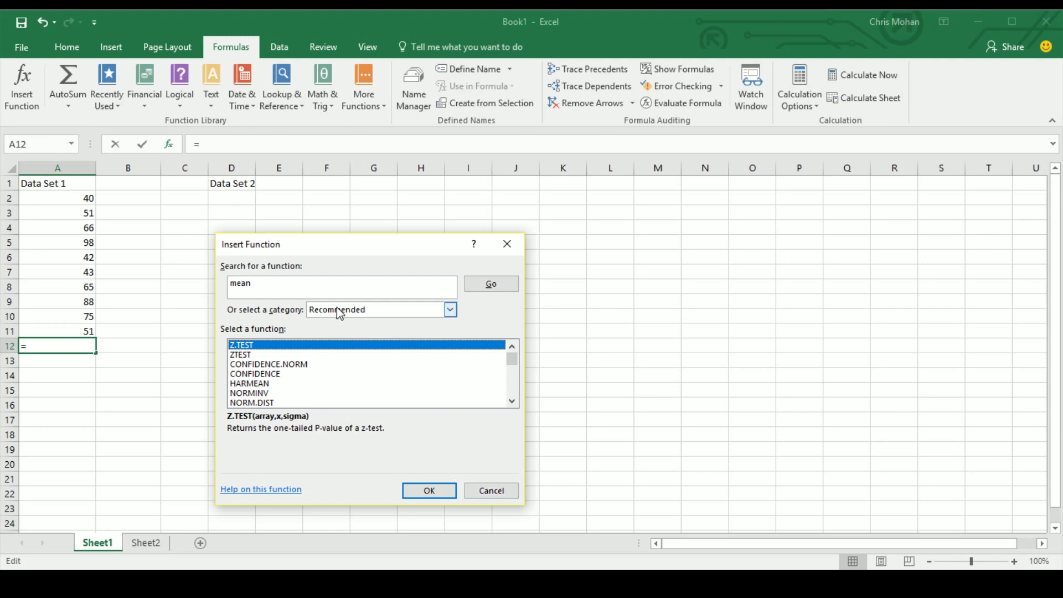
Search for "average" again and insert the AVERAGE function over A2:A11 in cell A12
{"action": "left_click", "coordinate": [281, 285]}
{"action": "left_click", "coordinate": [281, 284]}
{"action": "type", "text": "average"}
{"action": "key", "text": "Return"}
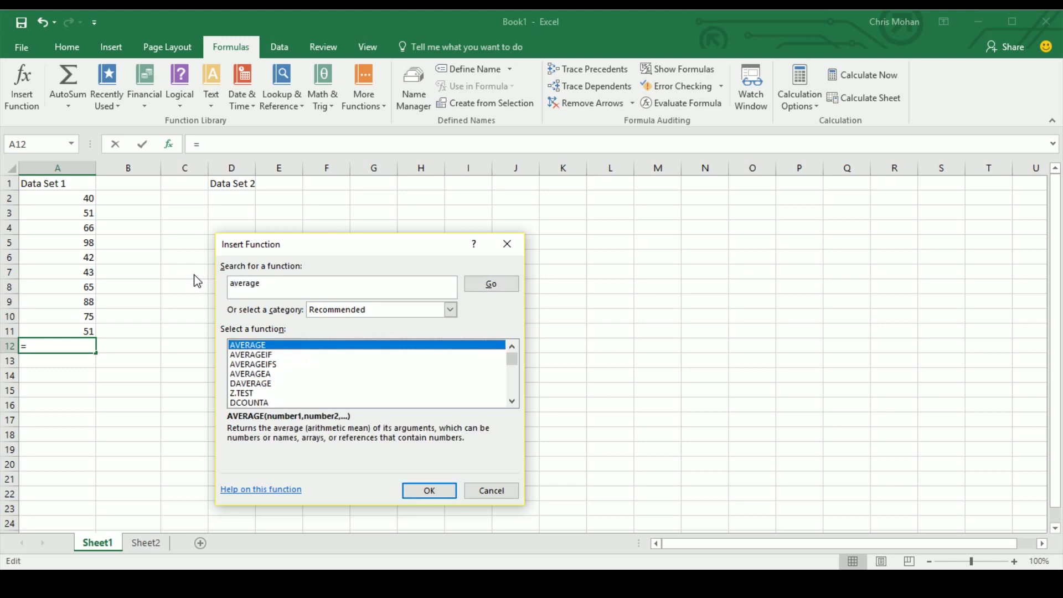
{"action": "double_click", "coordinate": [275, 344]}
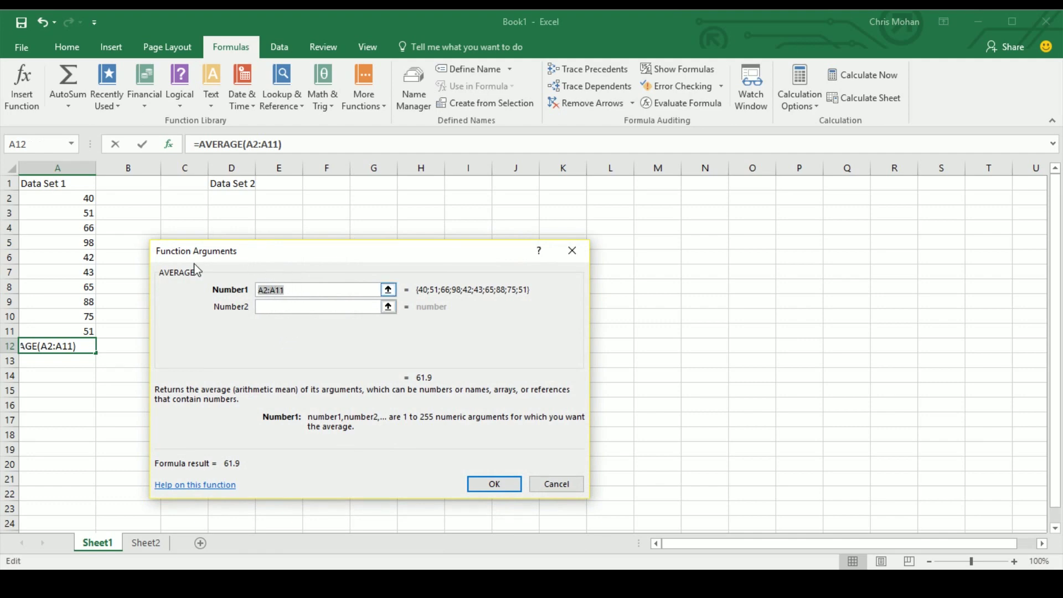
{"action": "left_click", "coordinate": [504, 485]}
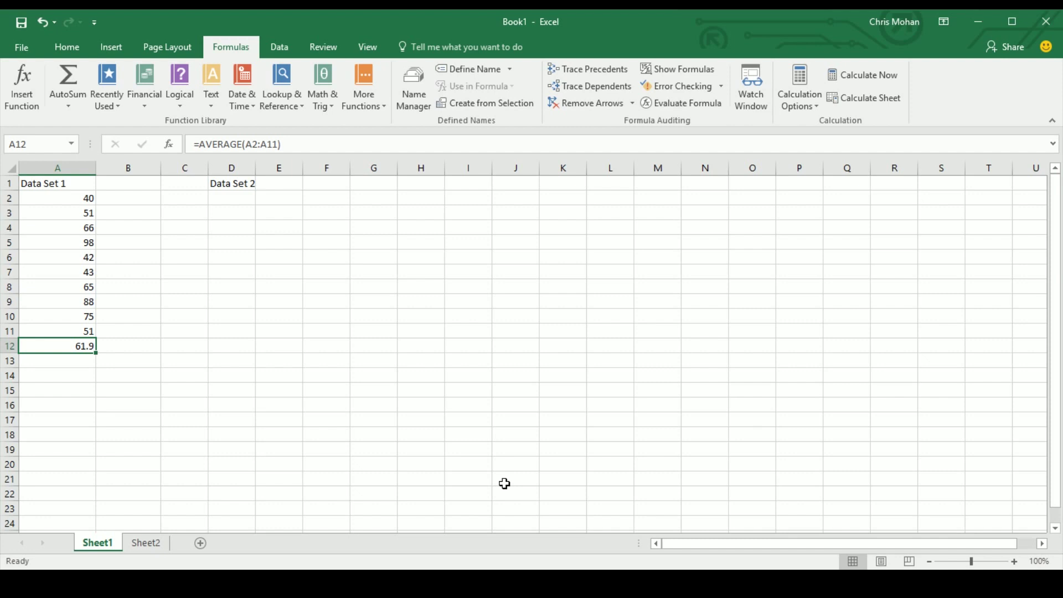
Enter the labels "Mean" in B12 and "Median" in B13
{"action": "key", "text": "Right"}
{"action": "type", "text": "Mean"}
{"action": "key", "text": "Return"}
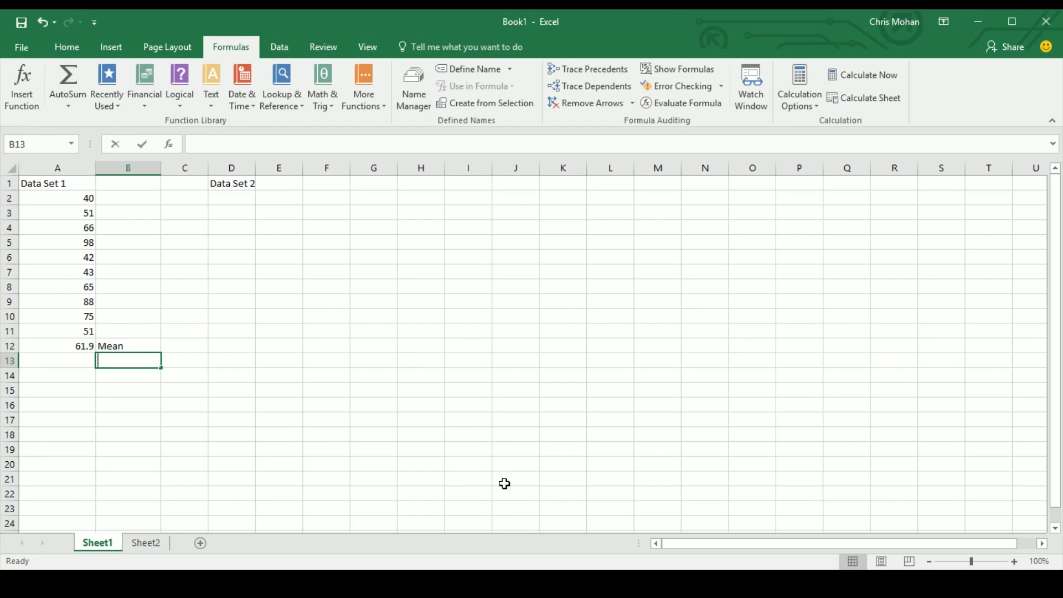
{"action": "type", "text": "Median"}
{"action": "key", "text": "Return"}
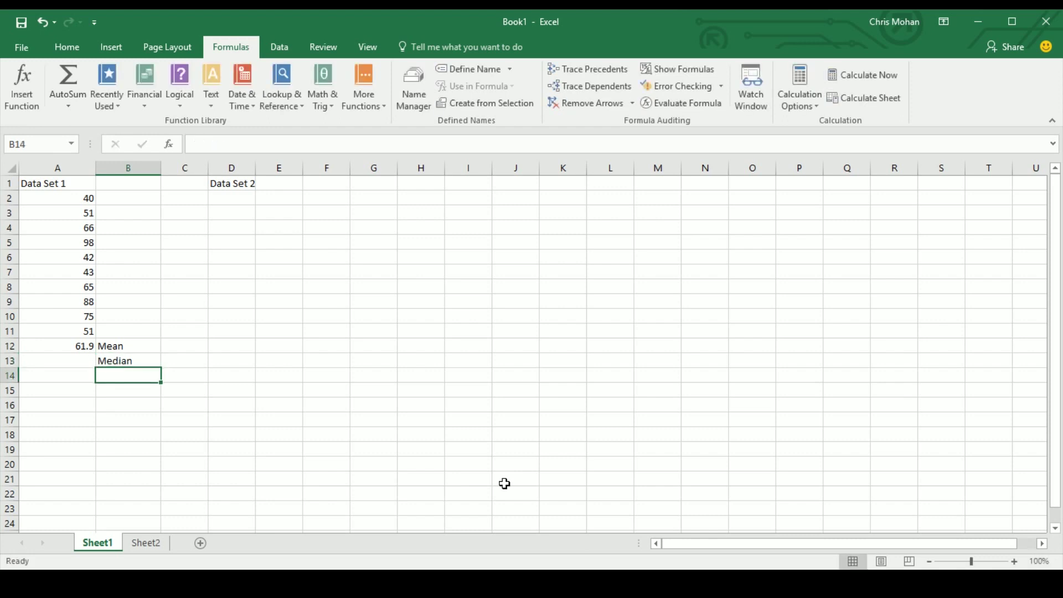
Calculate the median of Data Set 1 in cell A13 with =MEDIAN(A2:A11)
{"action": "left_click", "coordinate": [91, 359]}
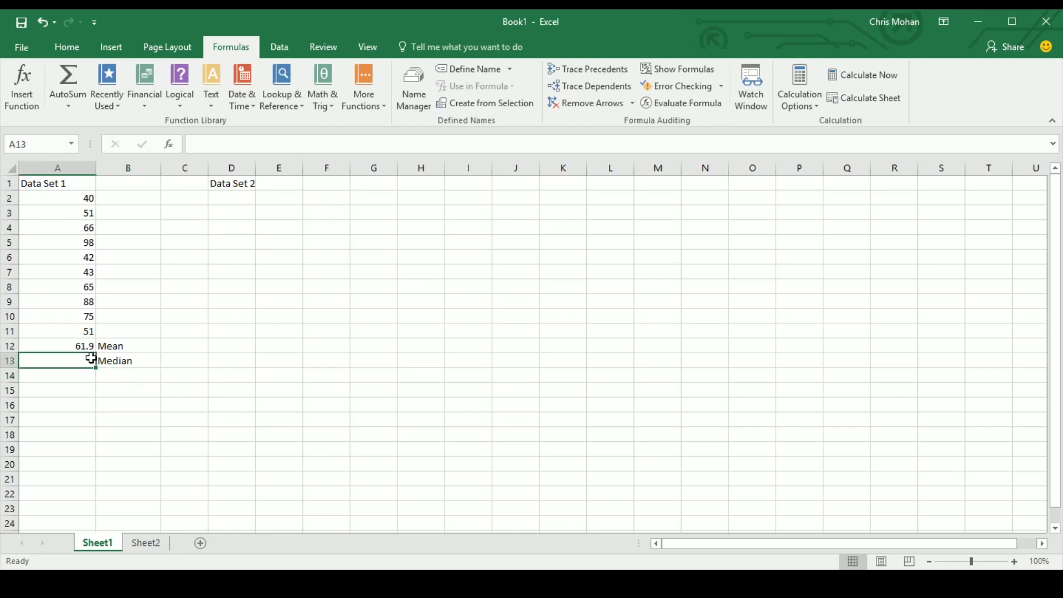
{"action": "type", "text": "="}
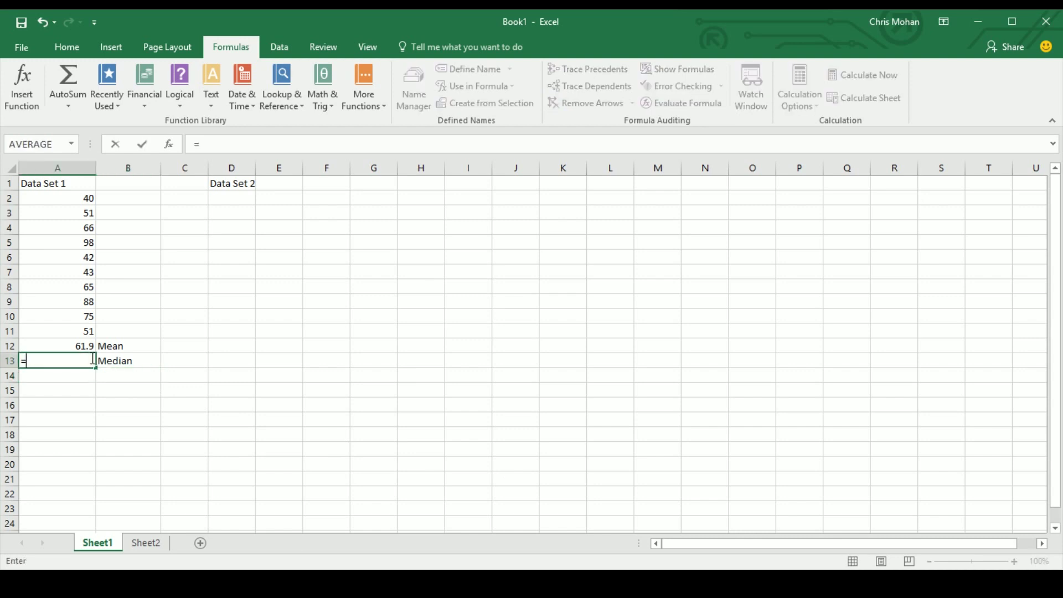
{"action": "type", "text": "median"}
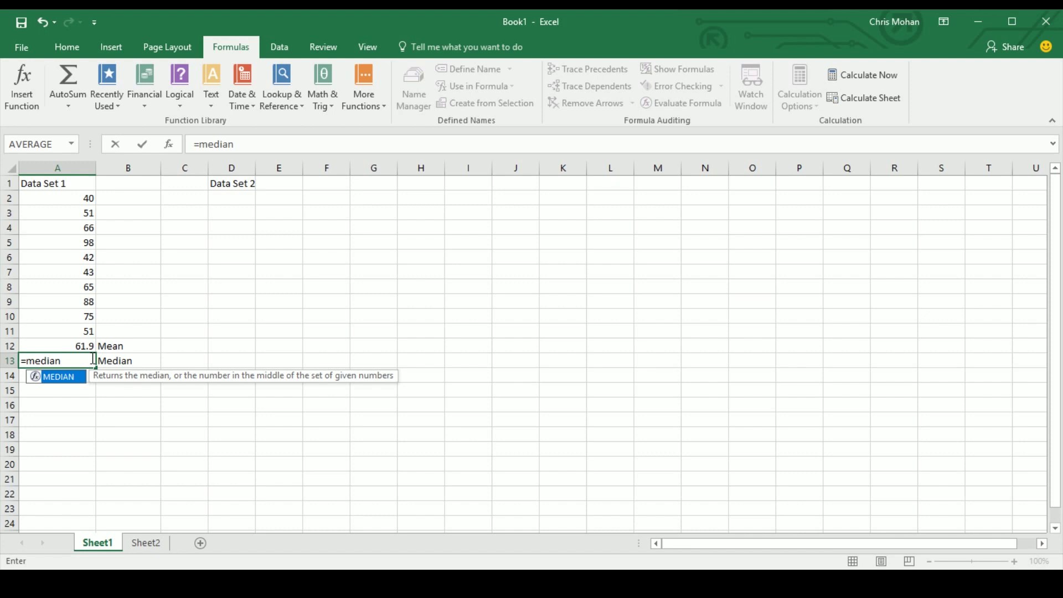
{"action": "double_click", "coordinate": [68, 378]}
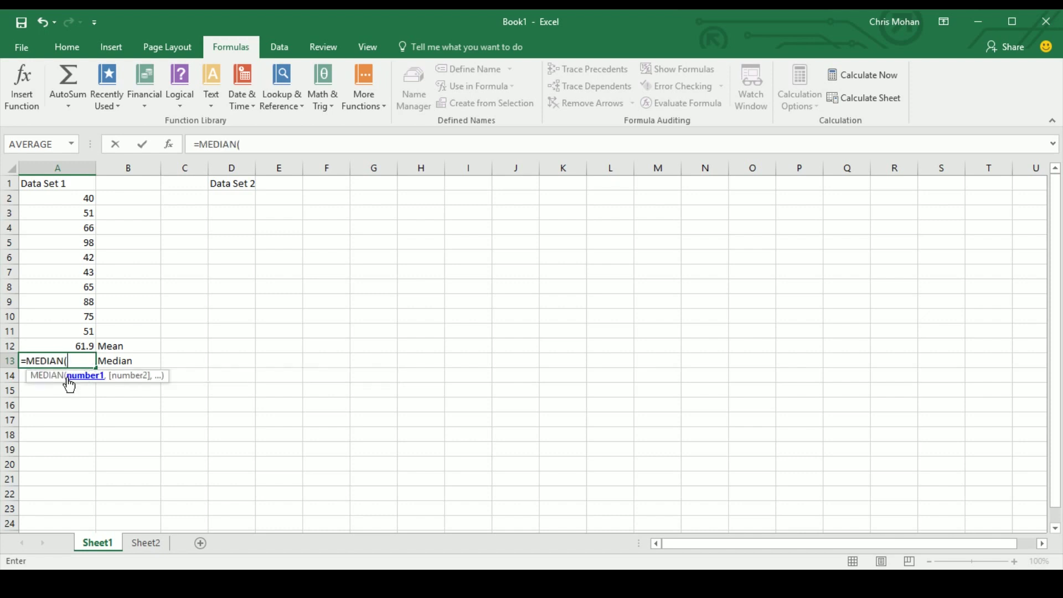
{"action": "left_click_drag", "start_coordinate": [59, 331], "coordinate": [72, 203]}
{"action": "type", "text": ")"}
{"action": "key", "text": "Return"}
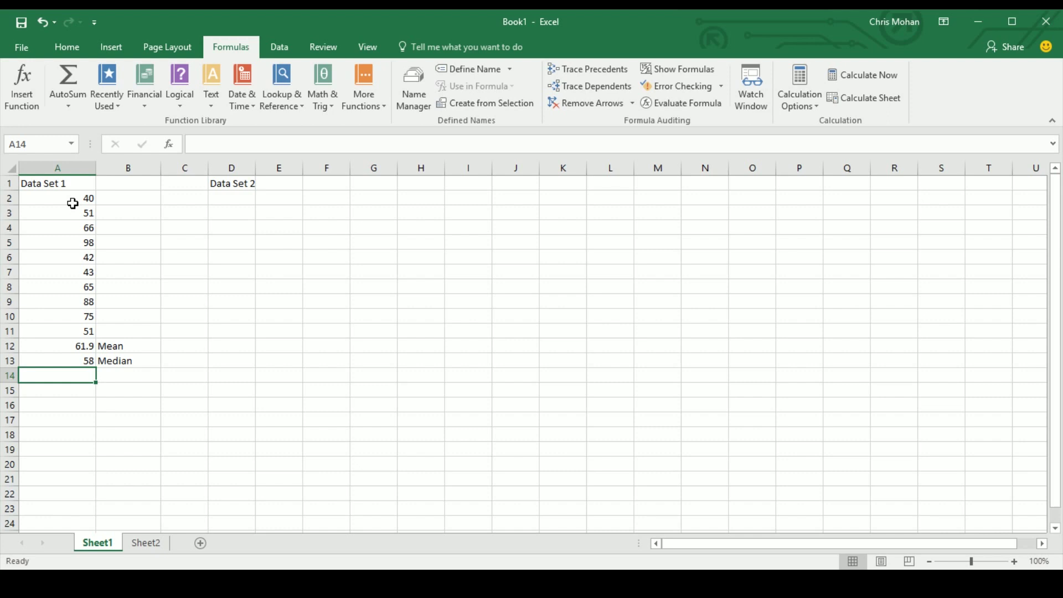
Enter the label "Mode" in cell B14 below the Median label
{"action": "key", "text": "Right"}
{"action": "type", "text": "Mode"}
{"action": "key", "text": "Return"}
Calculate the mode of Data Set 1 in cell A14 using the MODE function over A2:A11
{"action": "key", "text": "Up"}
{"action": "key", "text": "Left"}
{"action": "type", "text": "=MODE"}
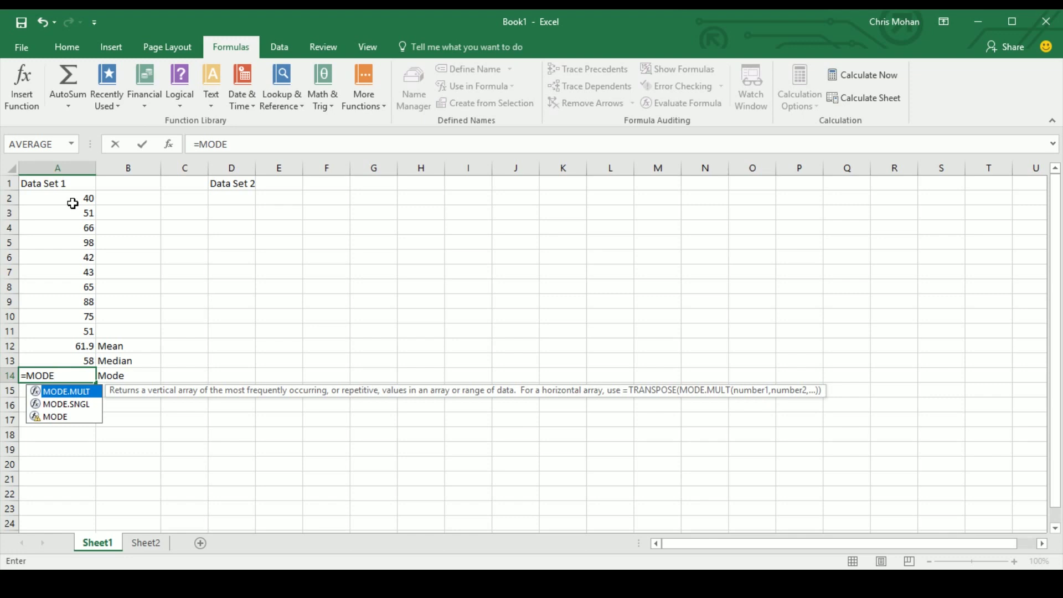
{"action": "left_click", "coordinate": [43, 416]}
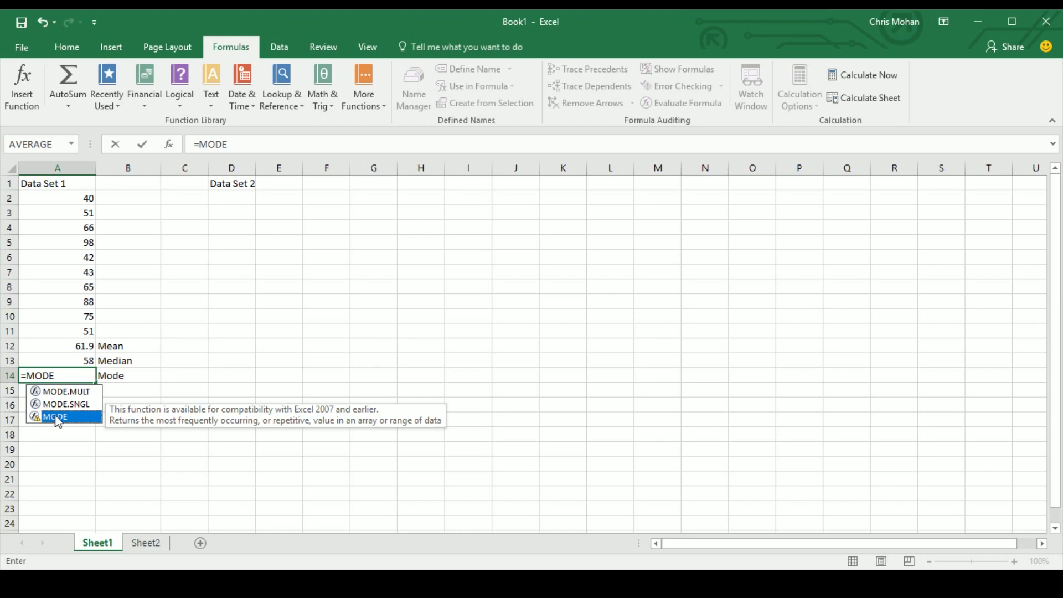
{"action": "double_click", "coordinate": [59, 417]}
{"action": "left_click_drag", "start_coordinate": [71, 332], "coordinate": [70, 198]}
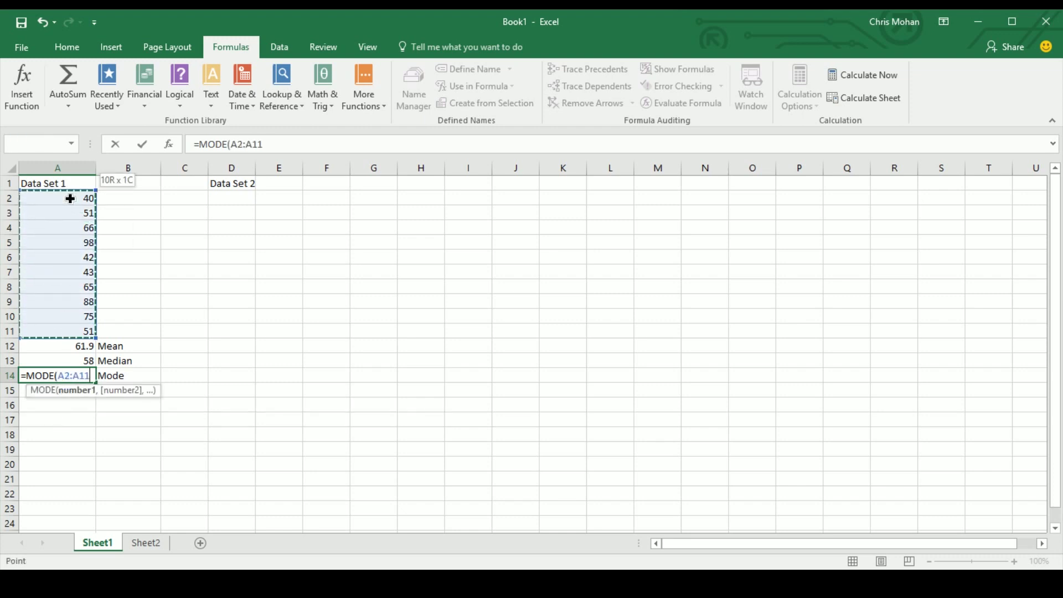
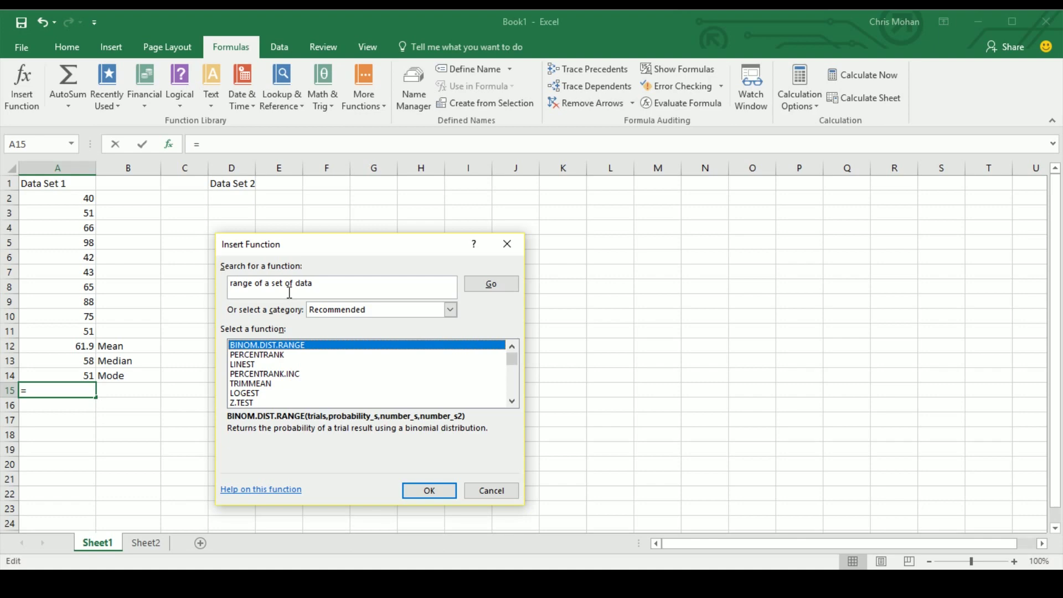
Cancel the function search and enter the labels "Biggest Value" in B15 and "Smallest Value" in B16
{"action": "left_click", "coordinate": [486, 495]}
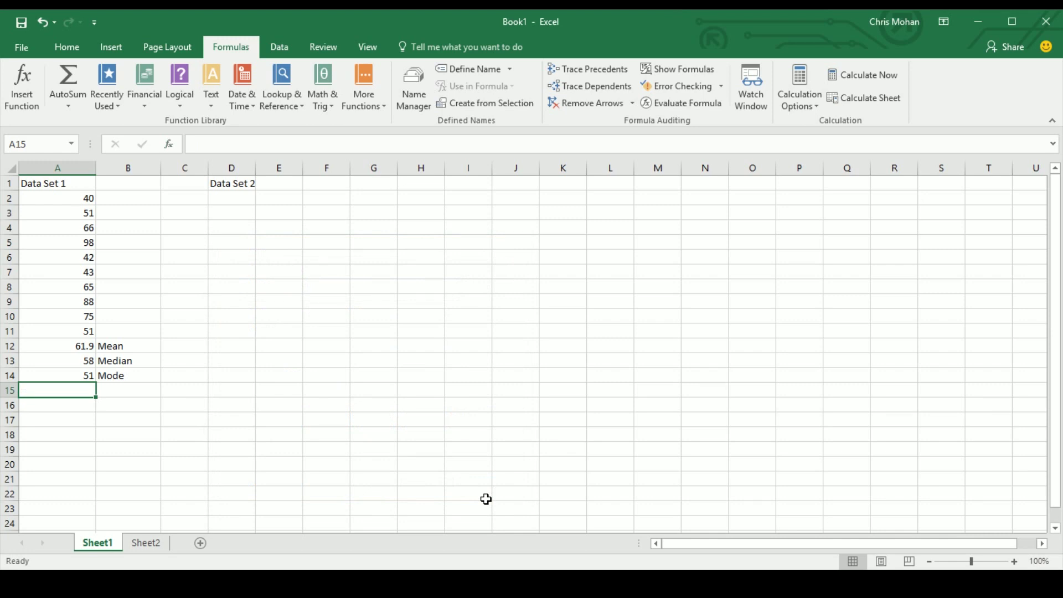
{"action": "key", "text": "Right"}
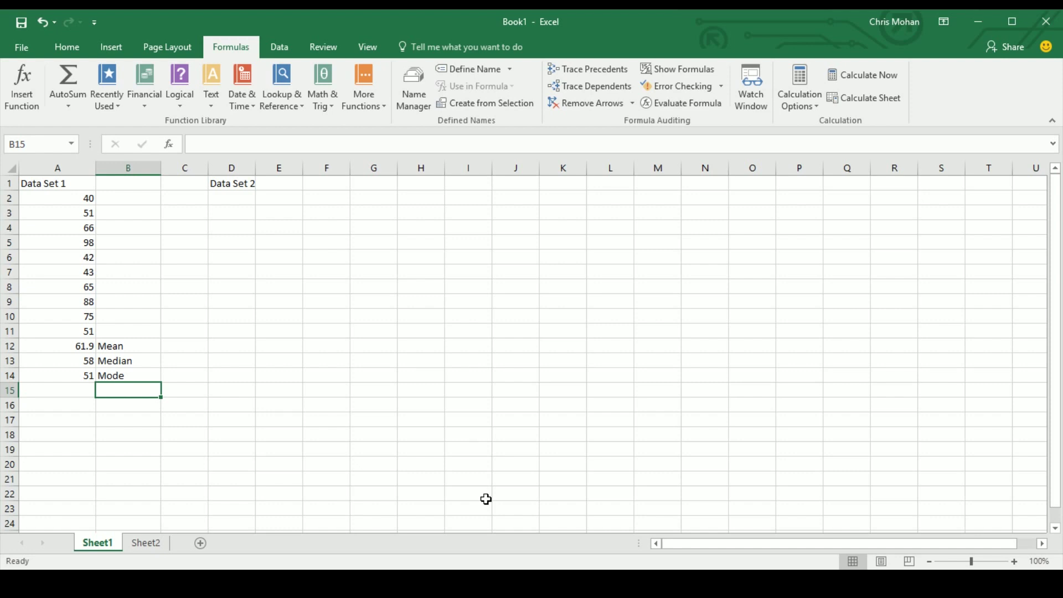
{"action": "type", "text": "Bi"}
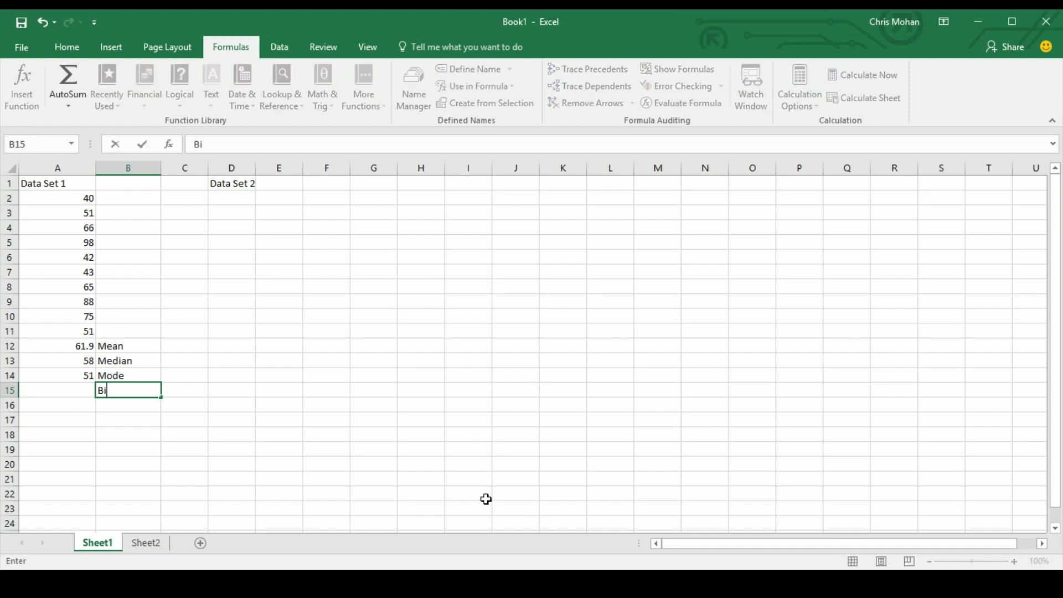
{"action": "type", "text": "ggest Value"}
{"action": "key", "text": "Return"}
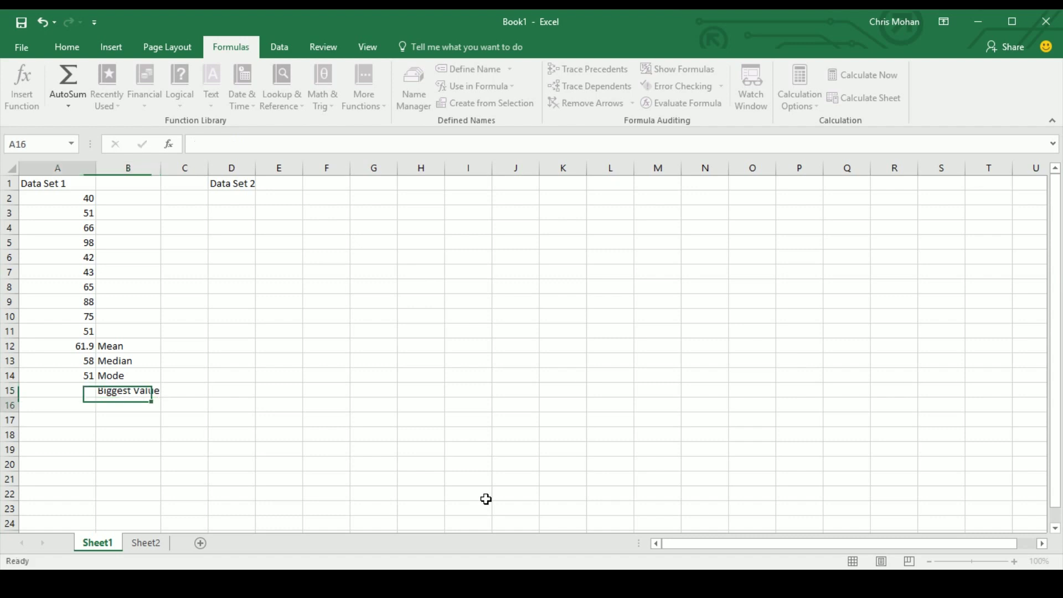
{"action": "key", "text": "Right"}
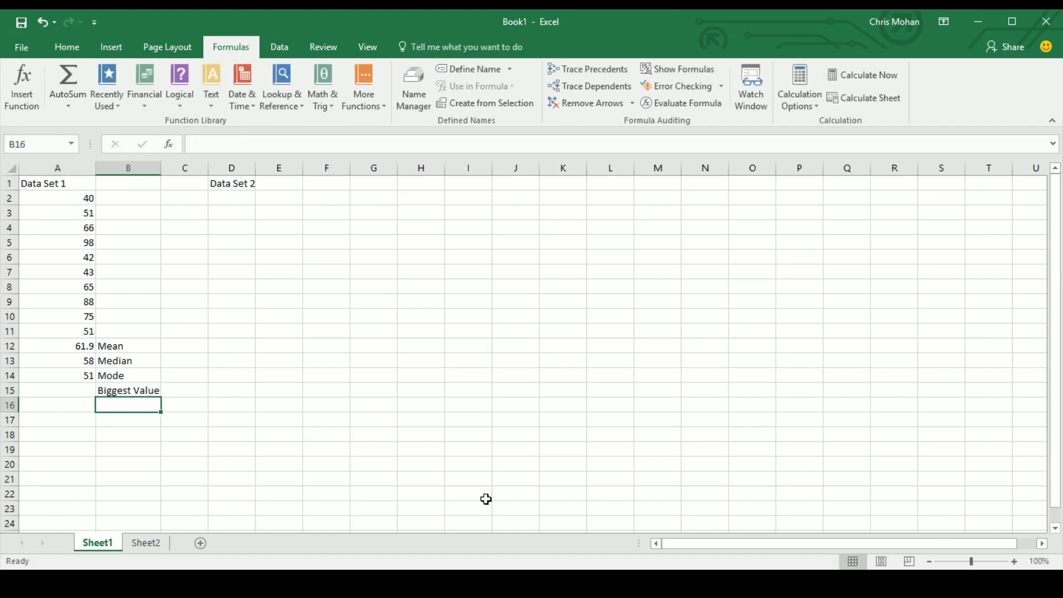
{"action": "type", "text": "Smallest Value"}
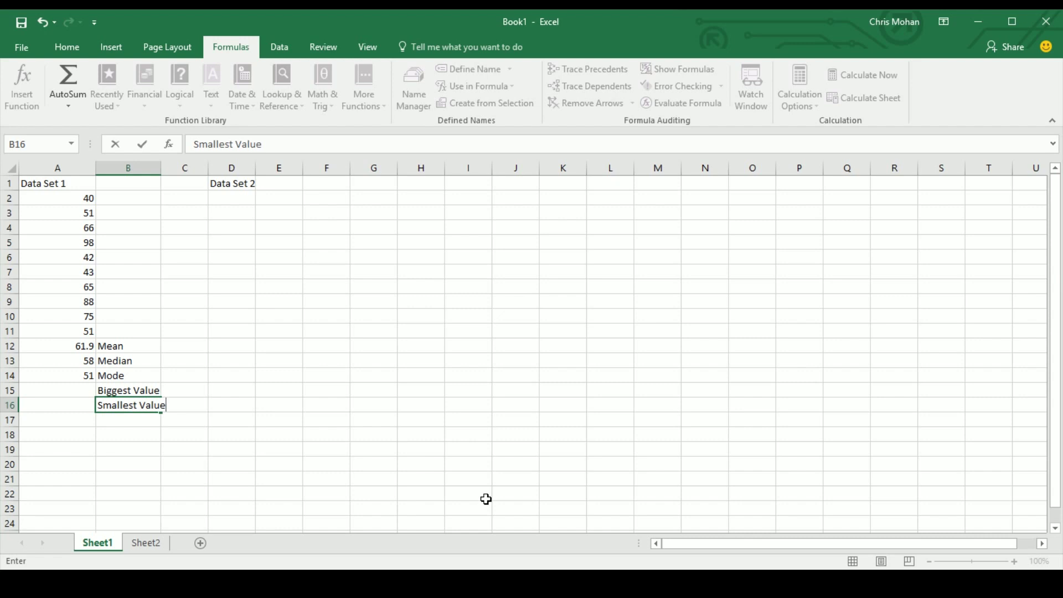
Calculate the largest value of Data Set 1 in cell A15 with =MAX(A2:A11)
{"action": "key", "text": "Up"}
{"action": "key", "text": "Left"}
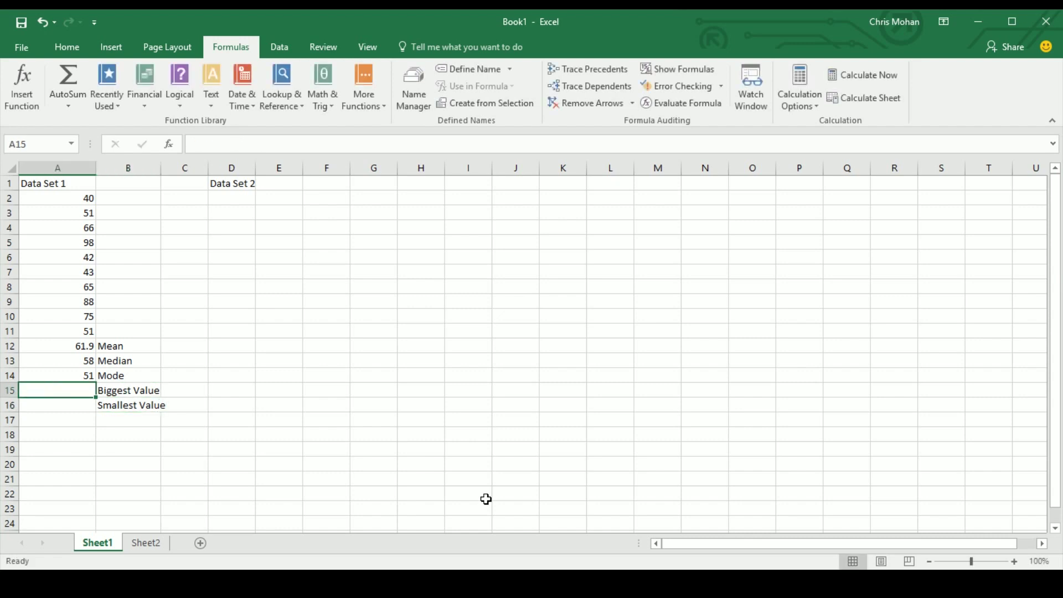
{"action": "type", "text": "=MAX"}
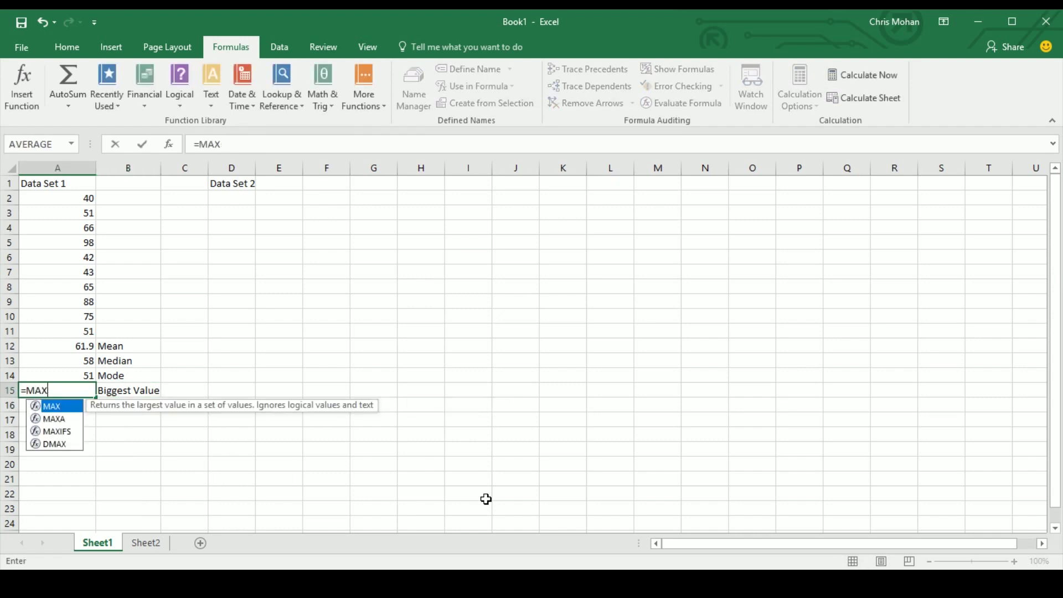
{"action": "type", "text": "("}
{"action": "left_click_drag", "start_coordinate": [76, 331], "coordinate": [58, 200]}
{"action": "type", "text": ")"}
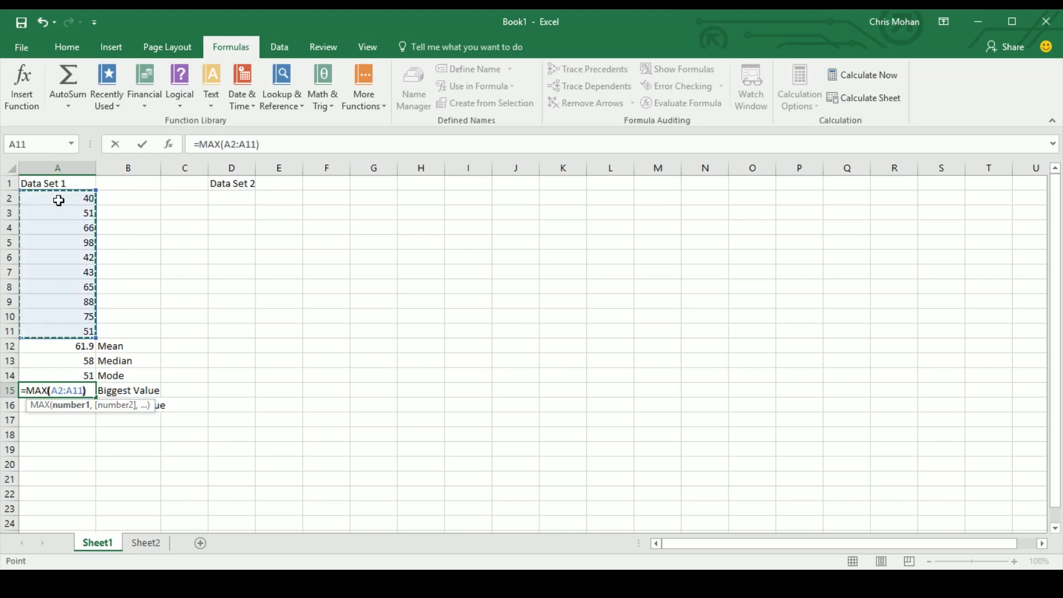
{"action": "key", "text": "Return"}
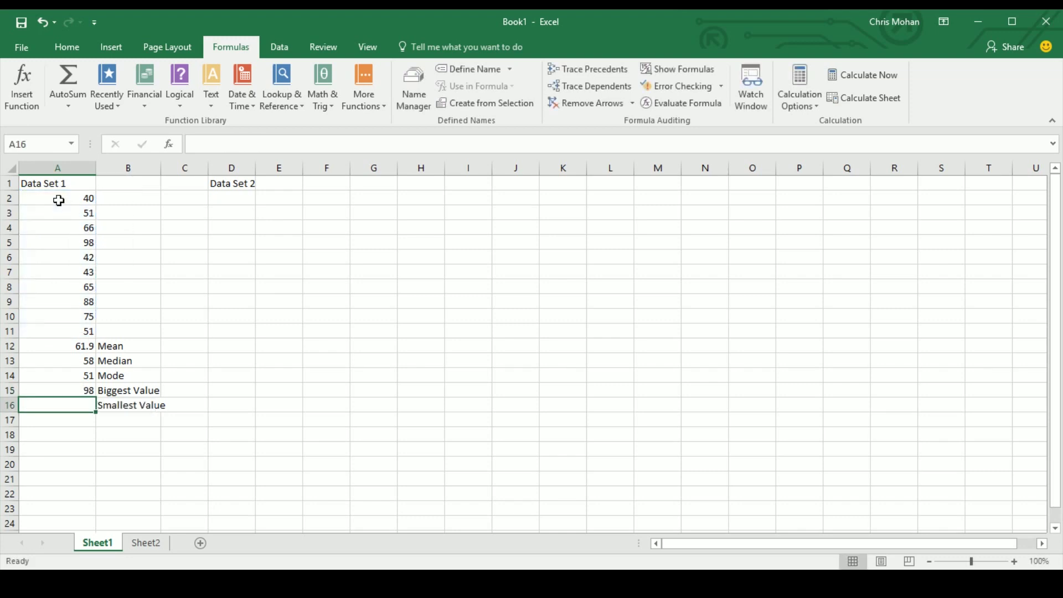
Calculate the smallest value of Data Set 1 in cell A16 using the MIN function over A2:A11
{"action": "type", "text": "=MIN("}
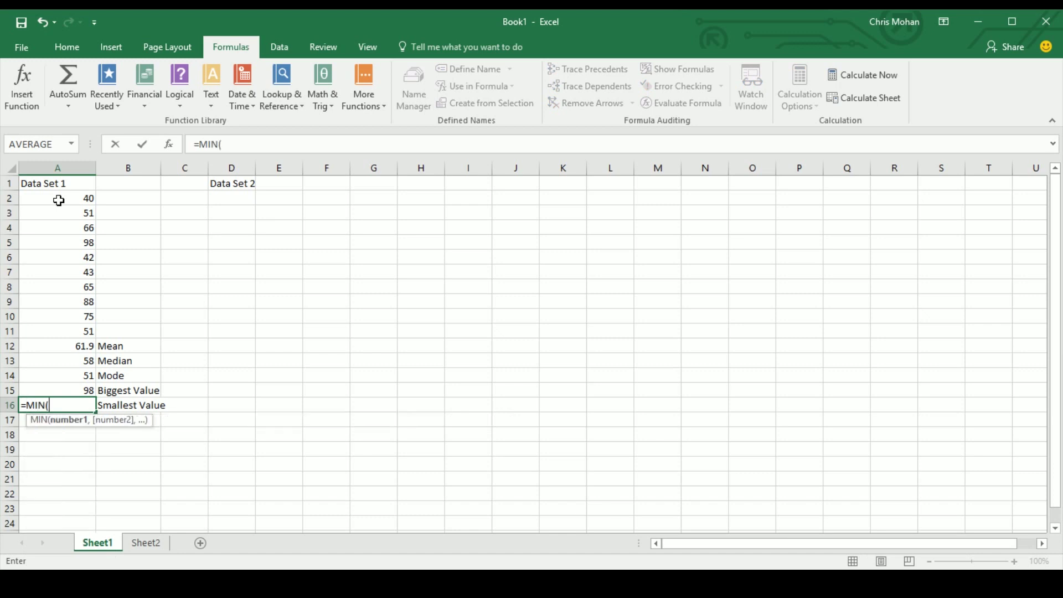
{"action": "left_click_drag", "start_coordinate": [59, 200], "coordinate": [59, 328]}
{"action": "key", "text": "Return"}
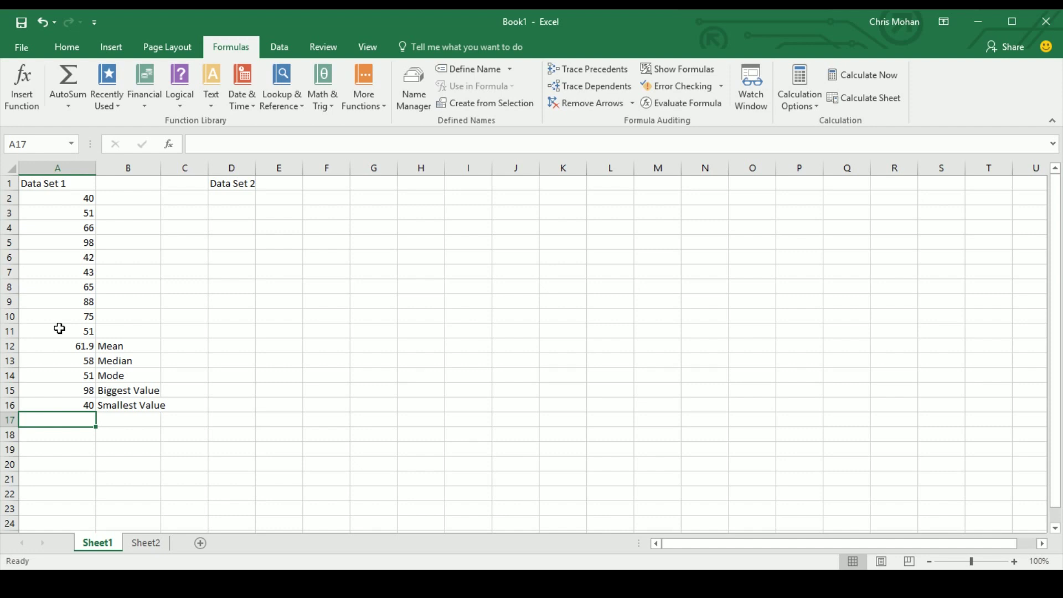
Enter the label "Range" in cell B17 below the Smallest Value label
{"action": "left_click", "coordinate": [115, 418]}
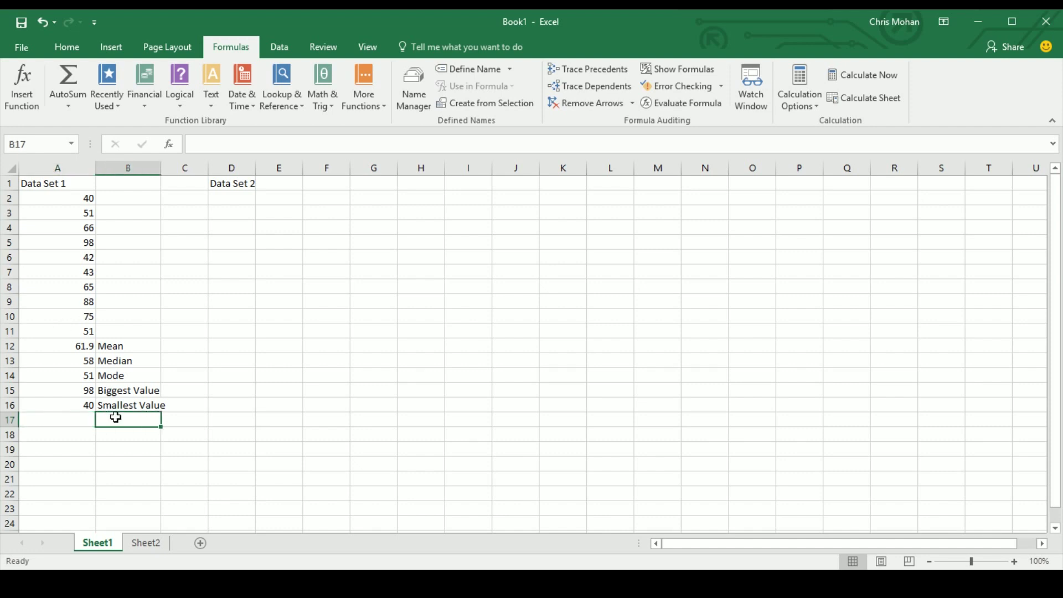
{"action": "type", "text": "Range"}
{"action": "key", "text": "Return"}
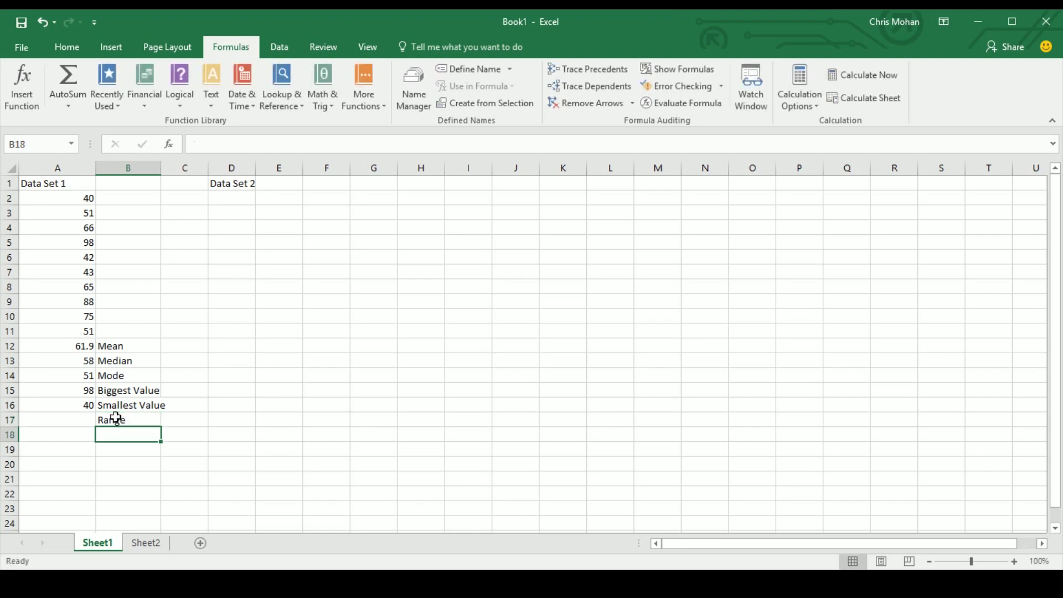
Calculate the range of Data Set 1 in cell A17 with the formula =A15-A16
{"action": "key", "text": "Left"}
{"action": "key", "text": "Up"}
{"action": "type", "text": "="}
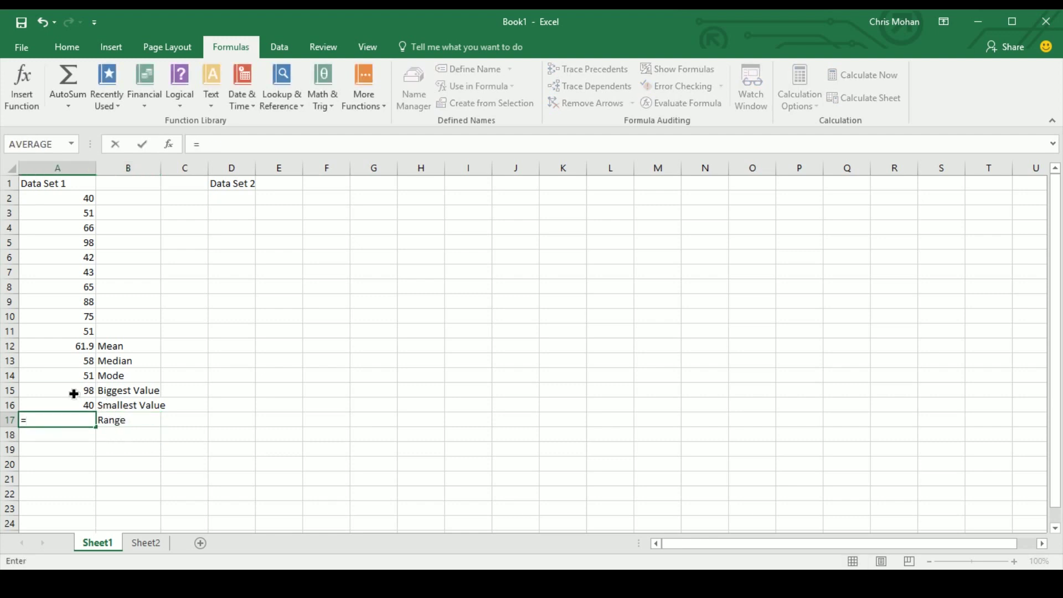
{"action": "left_click", "coordinate": [74, 393]}
{"action": "type", "text": "-"}
{"action": "left_click", "coordinate": [66, 406]}
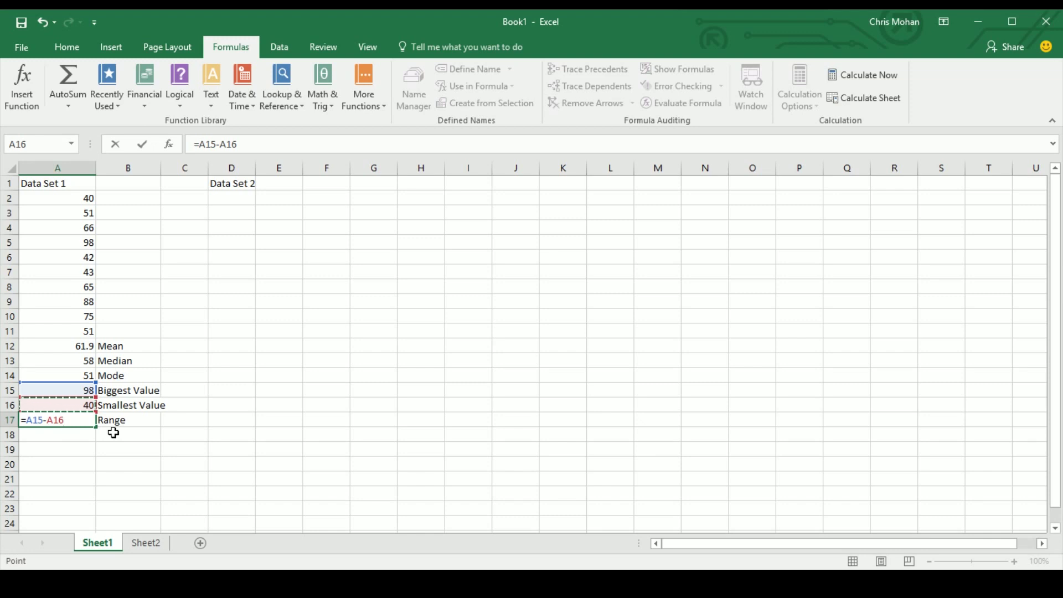
{"action": "key", "text": "Return"}
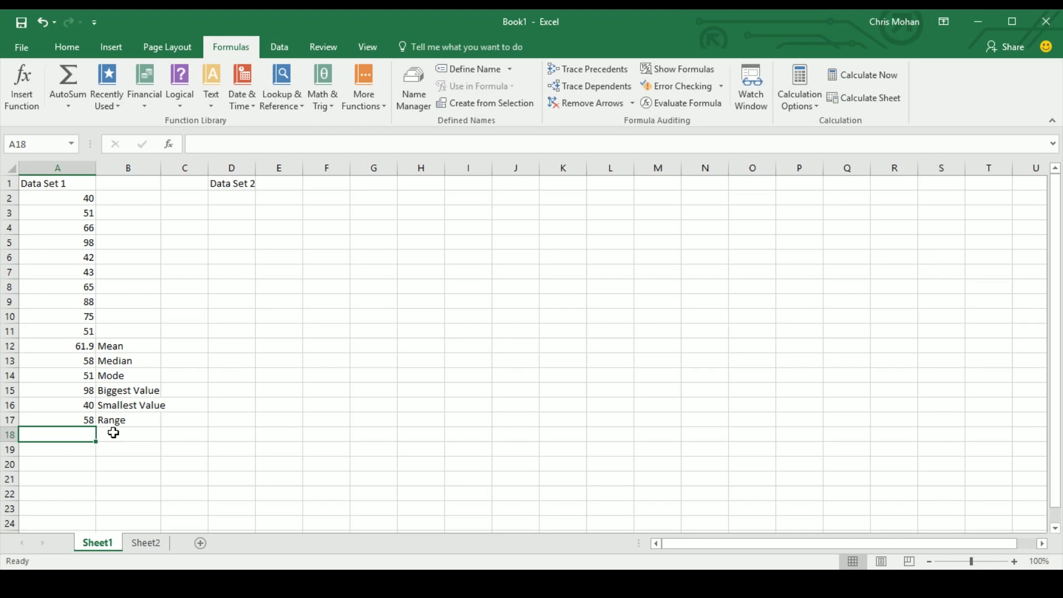
Search the function library for "standard deviation" and insert the STDEV.P function into cell A18
{"action": "left_click", "coordinate": [22, 85]}
{"action": "type", "text": "s"}
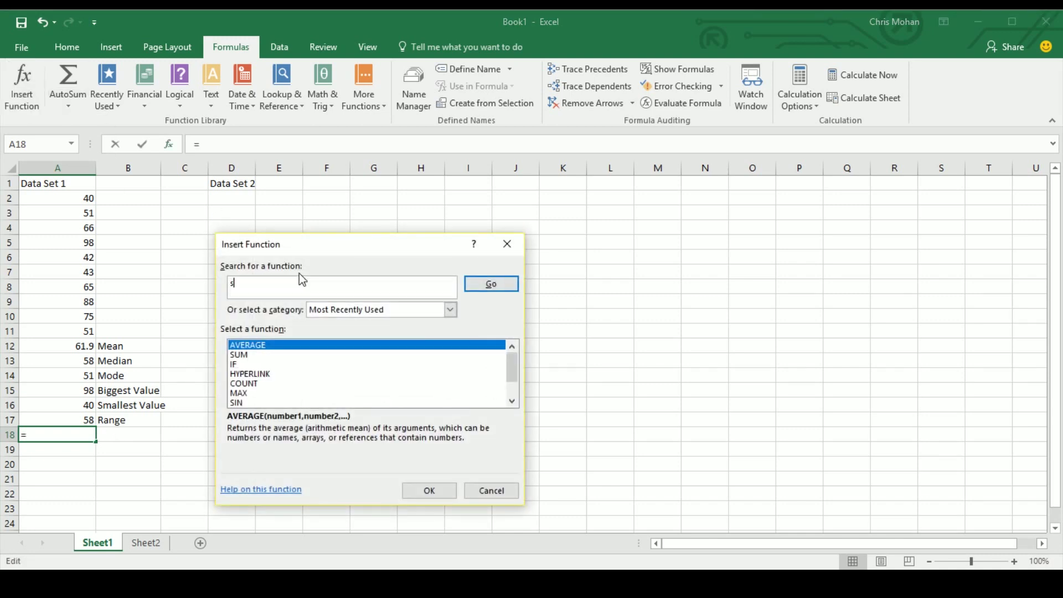
{"action": "type", "text": "tandard deviation"}
{"action": "key", "text": "Return"}
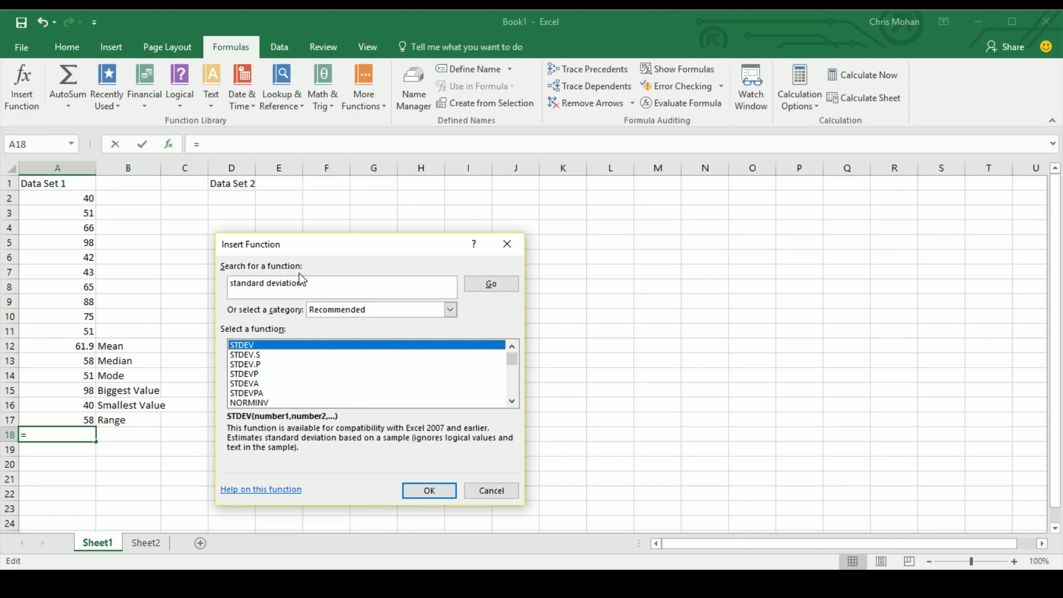
{"action": "key", "text": "Down"}
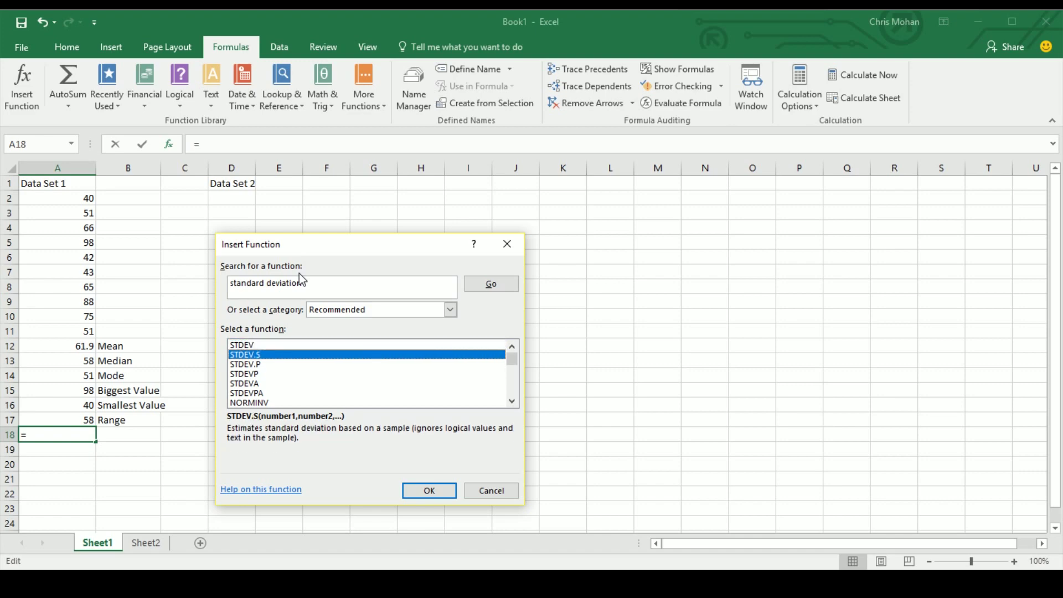
{"action": "key", "text": "Down"}
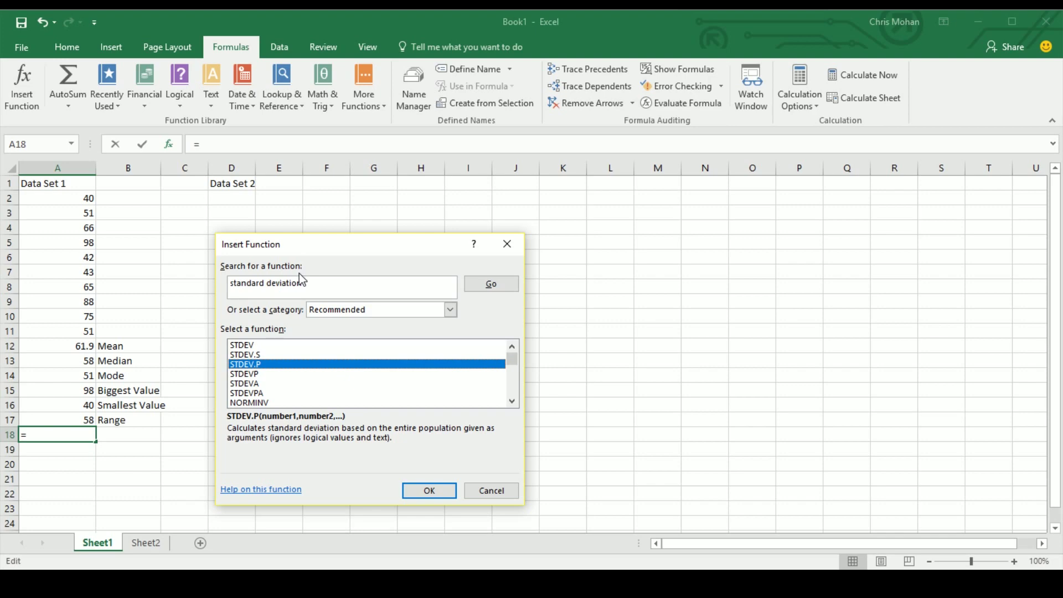
{"action": "double_click", "coordinate": [254, 365]}
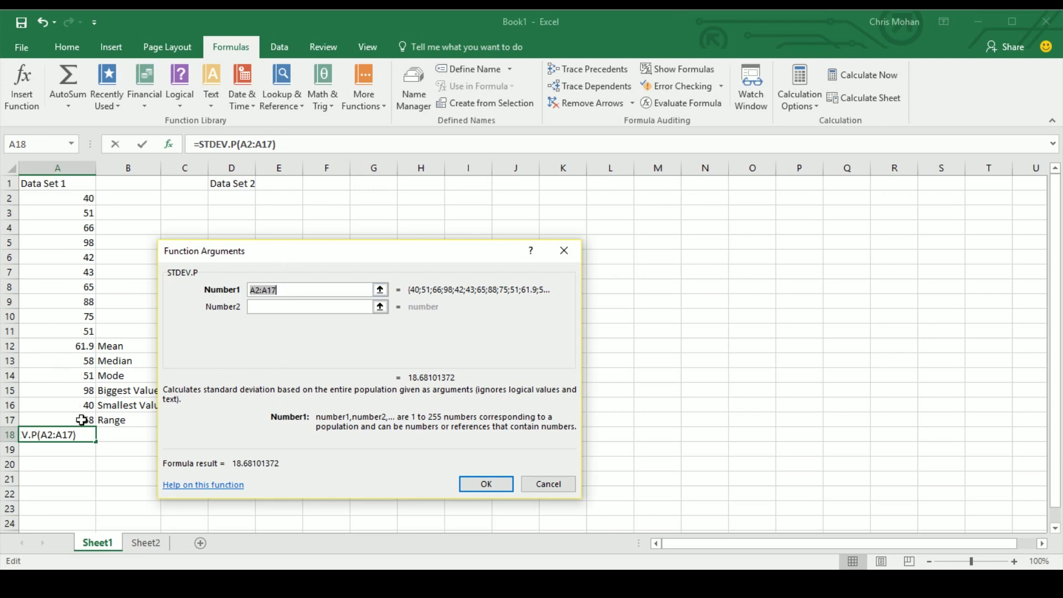
Set the STDEV.P argument in A18 to the data range A2:A11 and complete the formula
{"action": "left_click", "coordinate": [380, 290]}
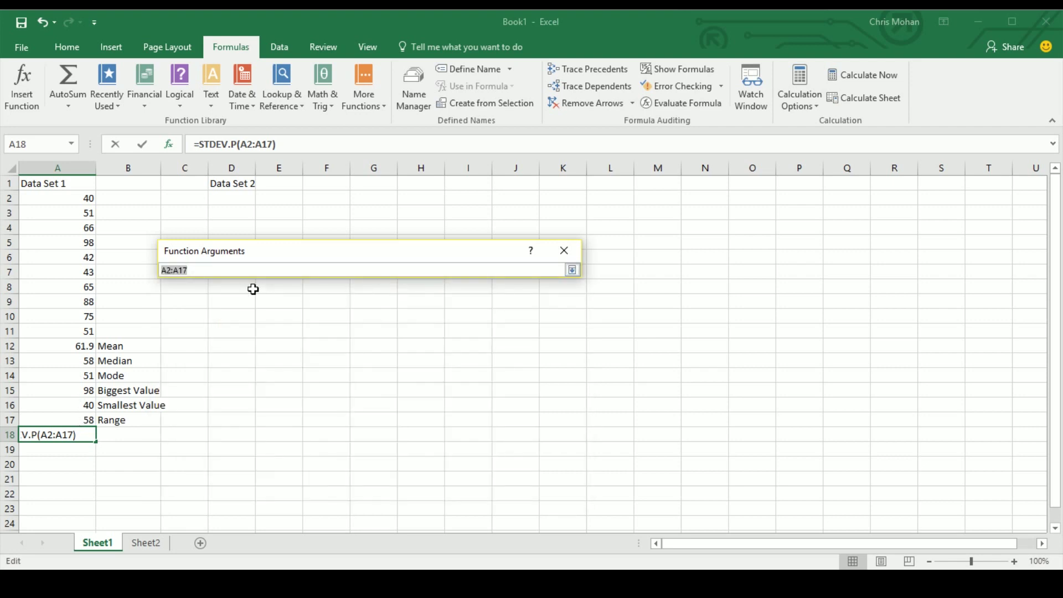
{"action": "key", "text": "BackSpace"}
{"action": "left_click_drag", "start_coordinate": [72, 197], "coordinate": [65, 331]}
{"action": "key", "text": "Return"}
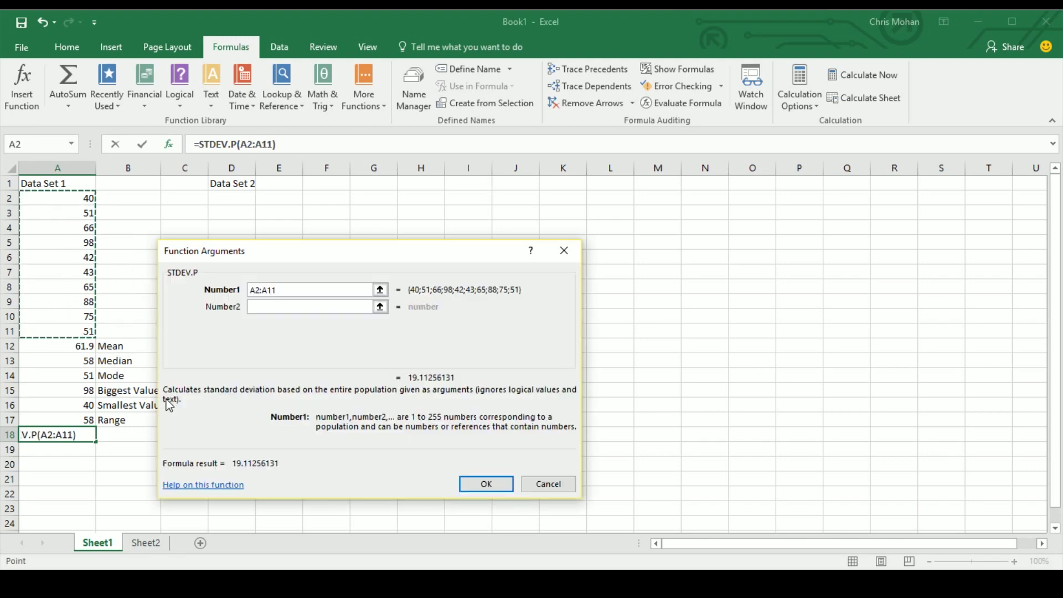
{"action": "left_click", "coordinate": [467, 483]}
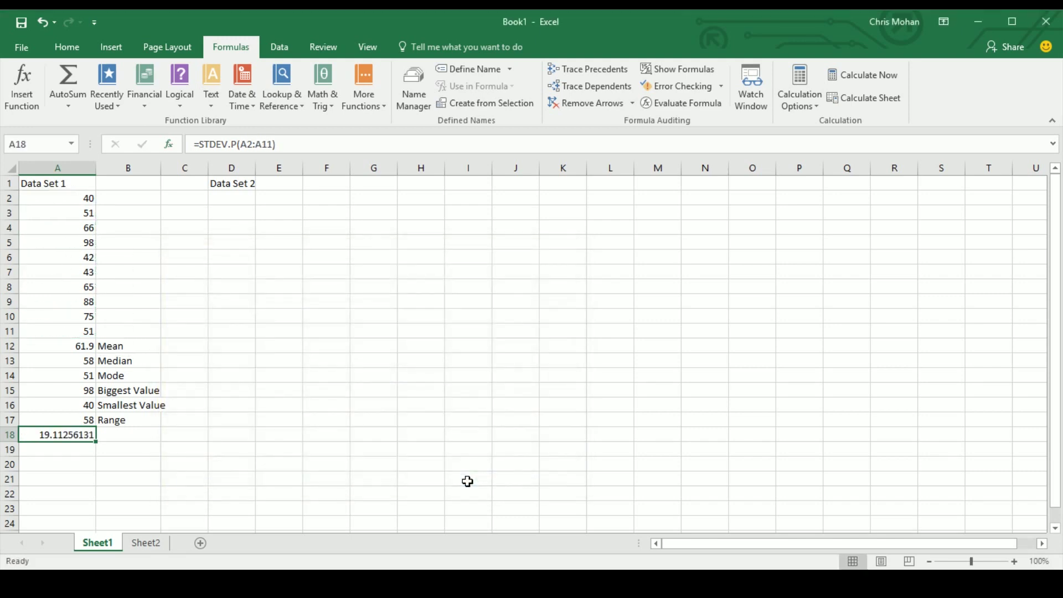
Enter the label "Standard Dev" in cell B18 beside the standard deviation result
{"action": "key", "text": "Right"}
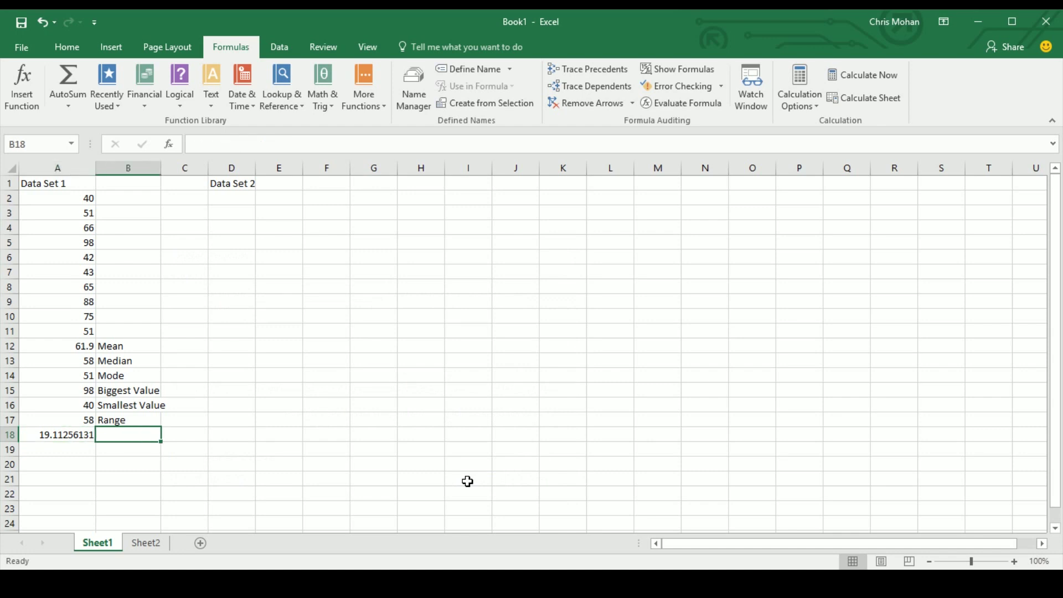
{"action": "type", "text": "Stand"}
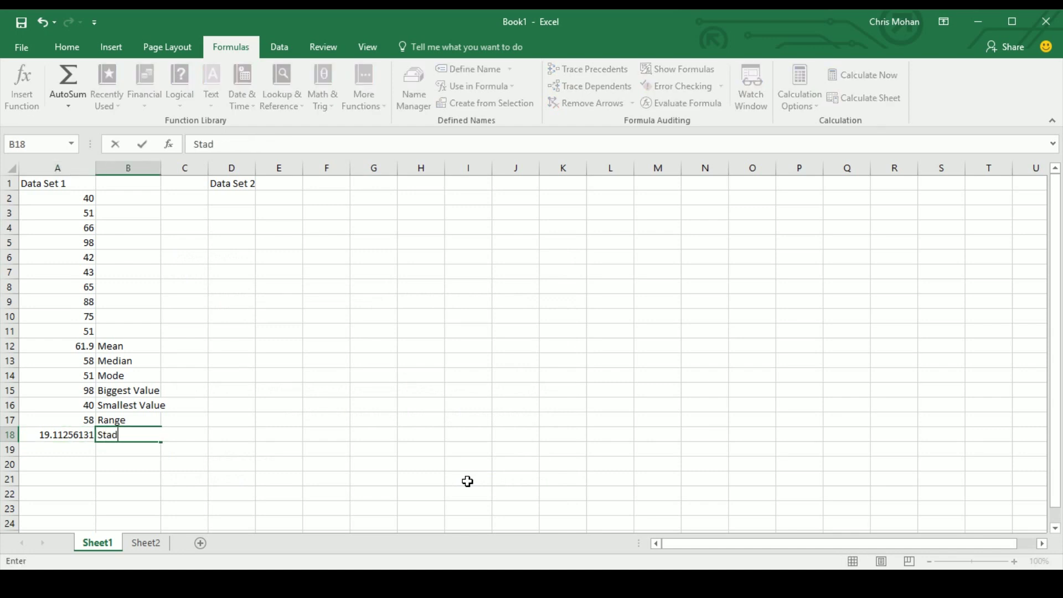
{"action": "key", "text": "BackSpace"}
{"action": "key", "text": "BackSpace"}
{"action": "type", "text": "ndard Dev"}
{"action": "key", "text": "Return"}
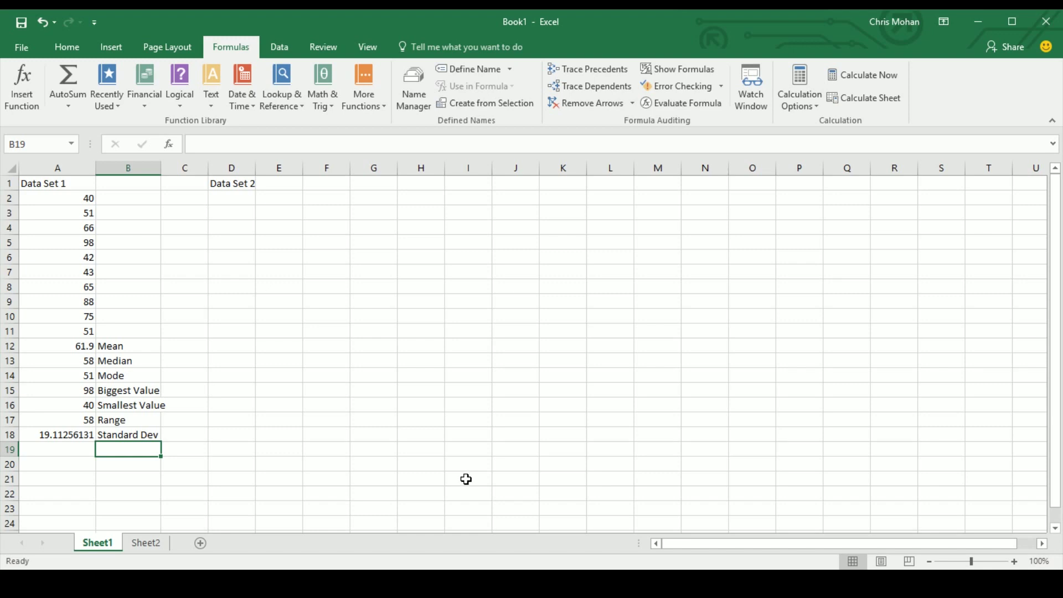
Try formatting cells A2:A18 as Number with 1 decimal place, and undo that formatting
{"action": "left_click", "coordinate": [77, 423]}
{"action": "left_click", "coordinate": [71, 433]}
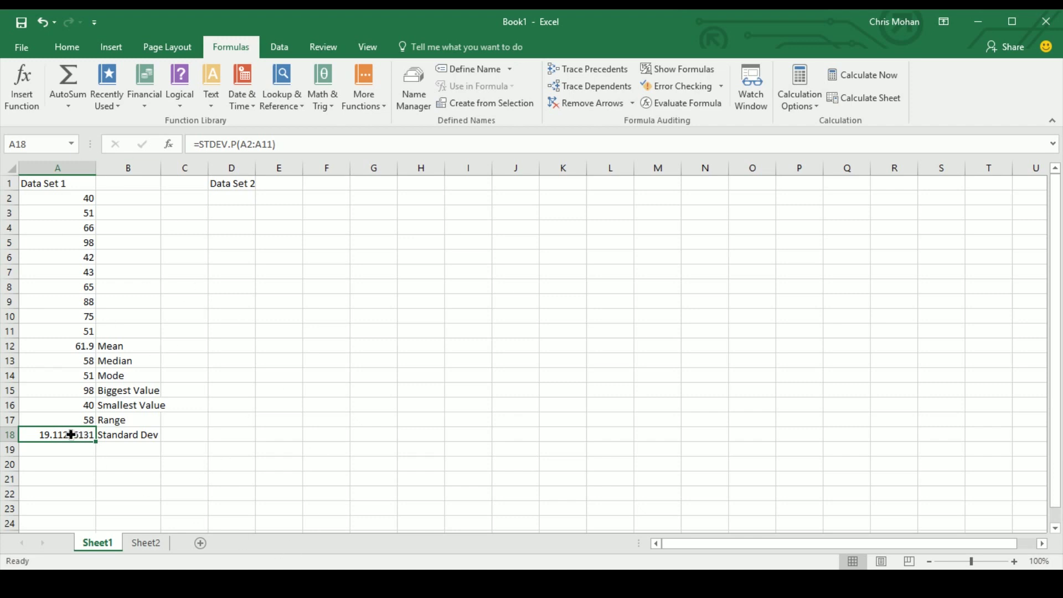
{"action": "left_click_drag", "start_coordinate": [71, 435], "coordinate": [80, 202]}
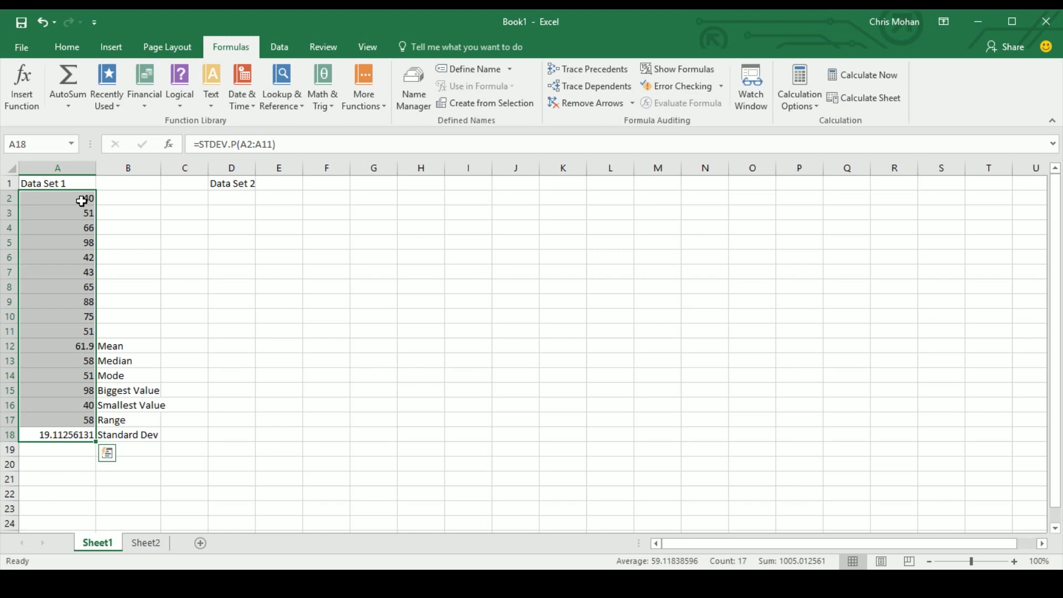
{"action": "right_click", "coordinate": [55, 335]}
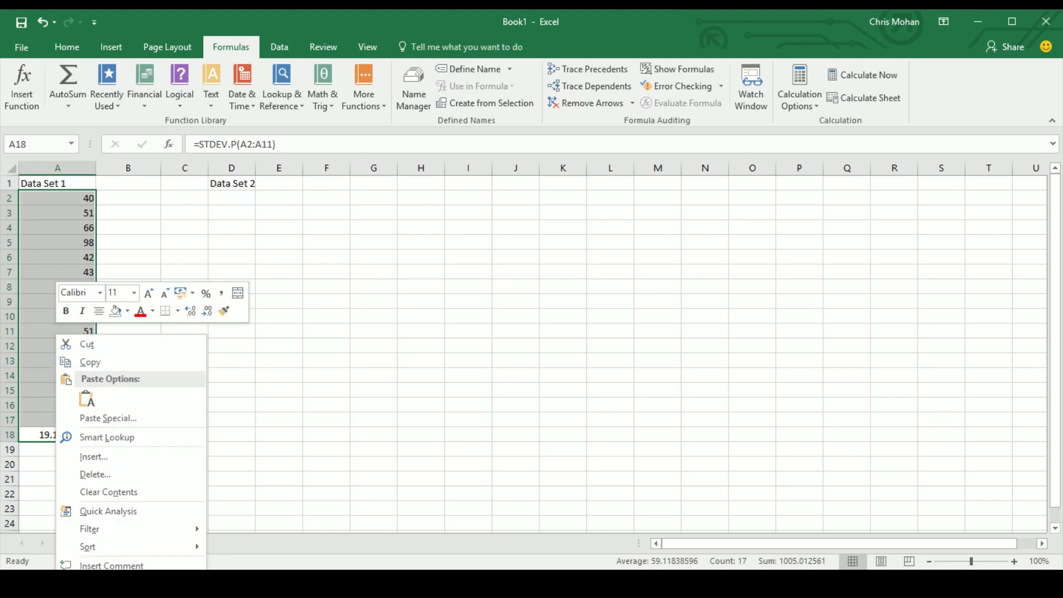
{"action": "left_click", "coordinate": [111, 583]}
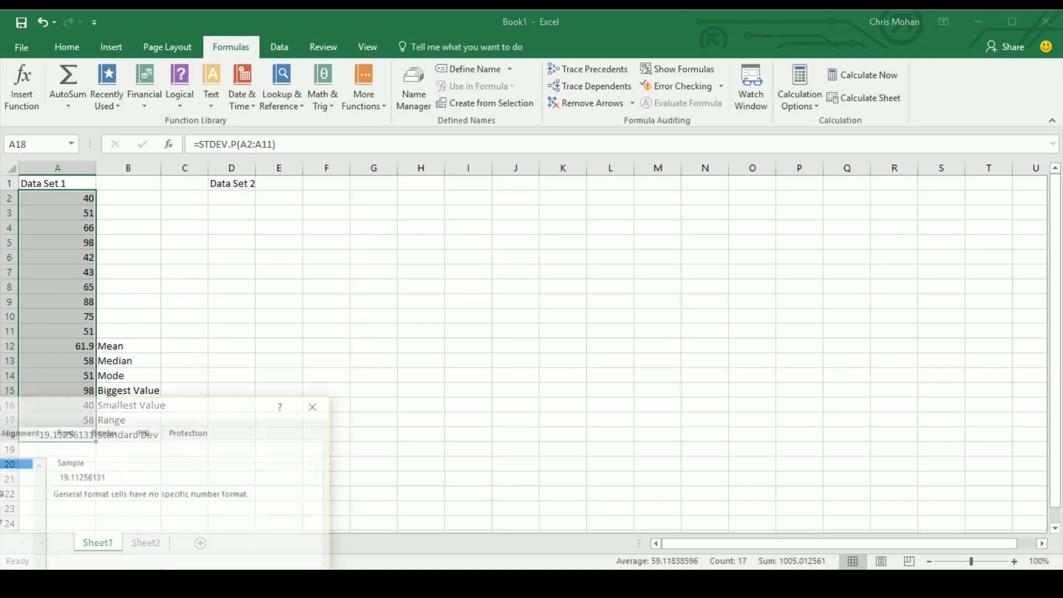
{"action": "left_click_drag", "start_coordinate": [155, 405], "coordinate": [403, 224]}
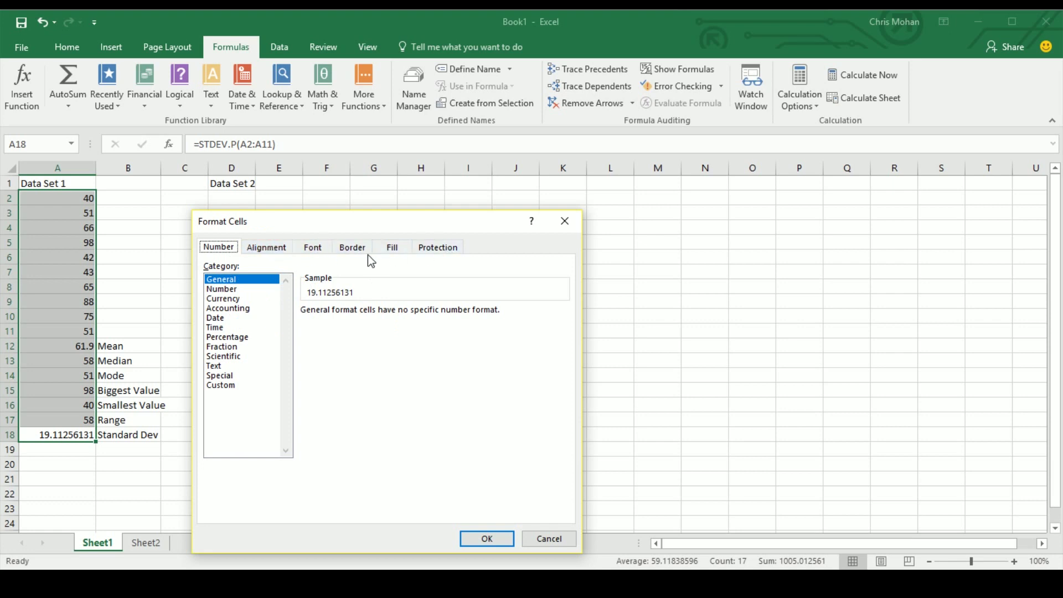
{"action": "left_click", "coordinate": [257, 289]}
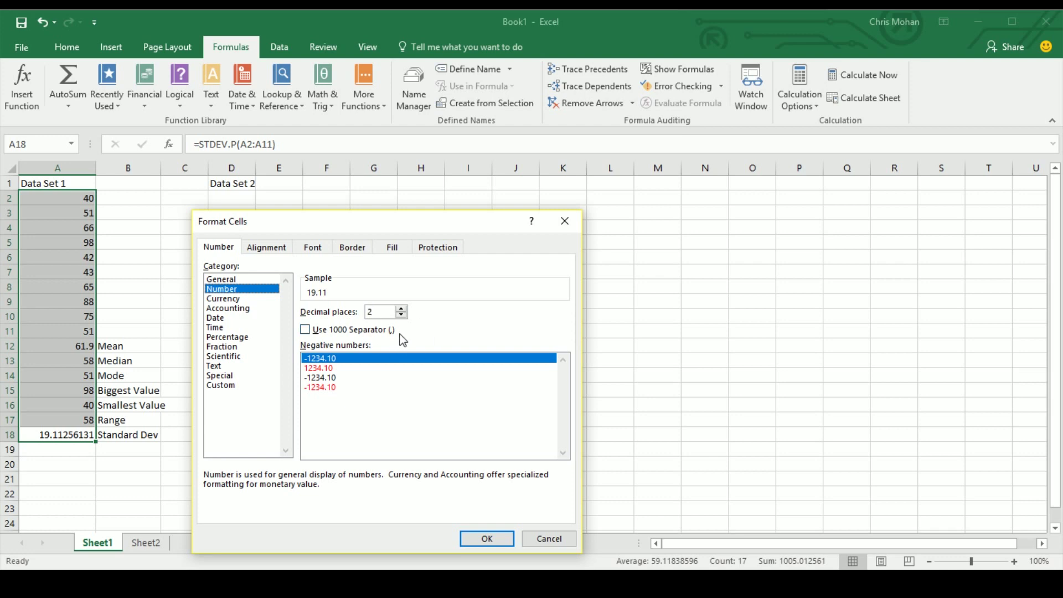
{"action": "left_click", "coordinate": [404, 315]}
{"action": "left_click", "coordinate": [475, 536]}
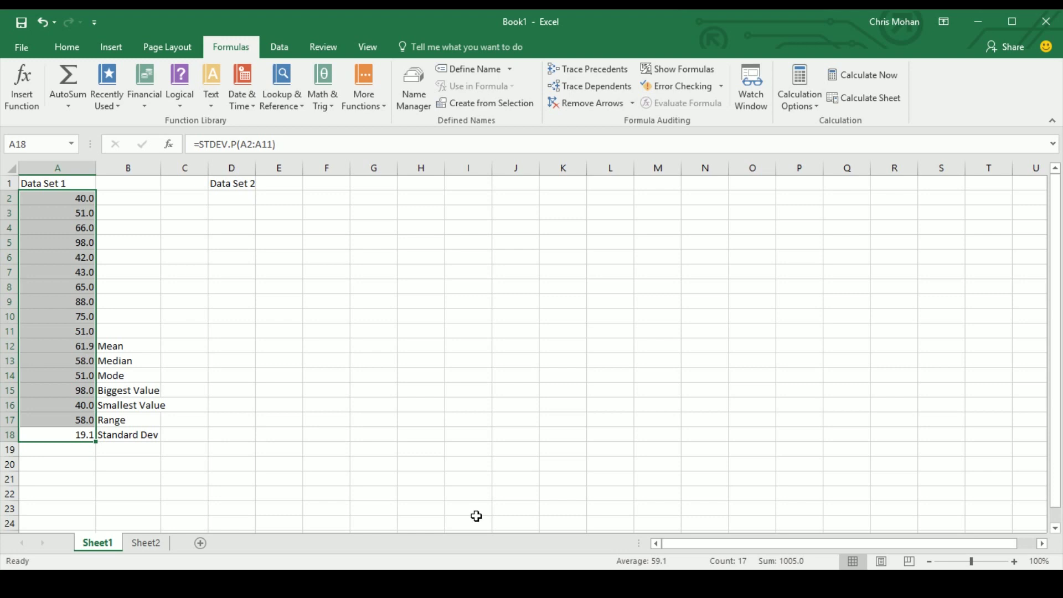
{"action": "key", "text": "ctrl+z"}
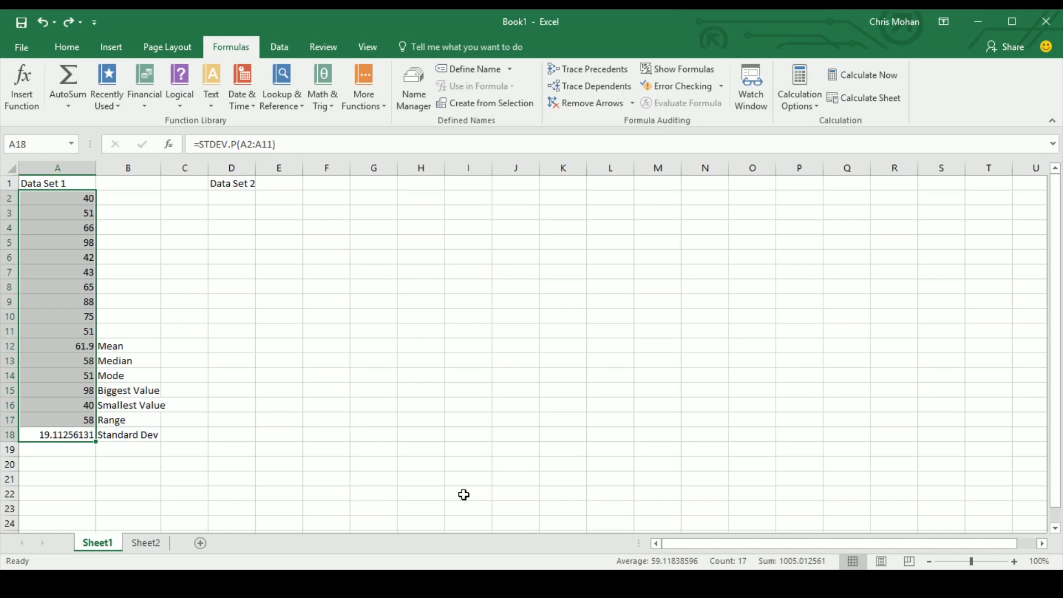
Format only the standard deviation cell A18 as Number with 1 decimal place
{"action": "left_click", "coordinate": [463, 493]}
{"action": "left_click", "coordinate": [85, 435]}
{"action": "right_click", "coordinate": [85, 436]}
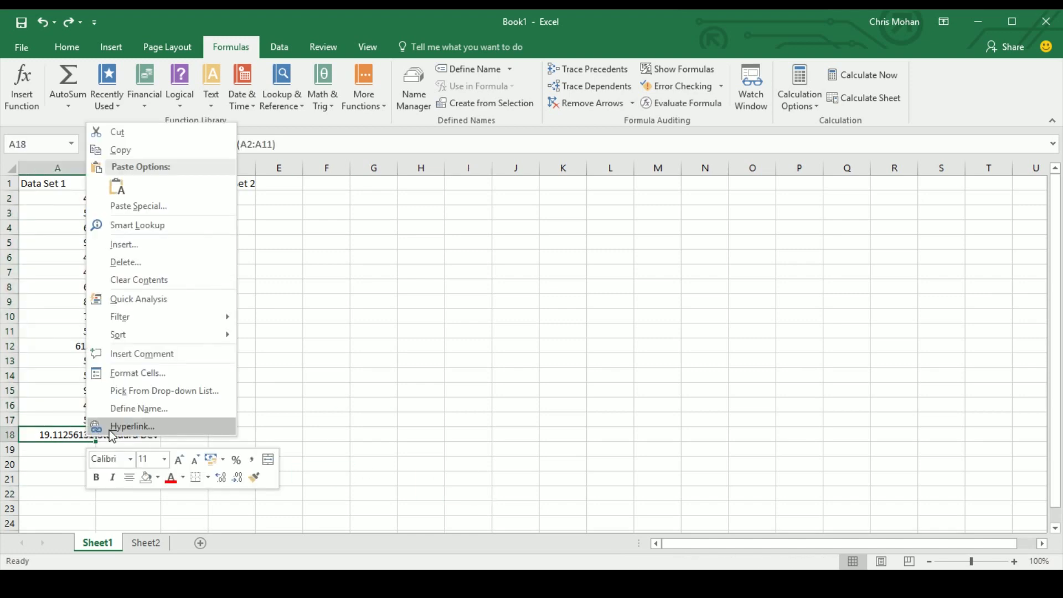
{"action": "left_click", "coordinate": [128, 373]}
{"action": "left_click_drag", "start_coordinate": [133, 200], "coordinate": [343, 166]}
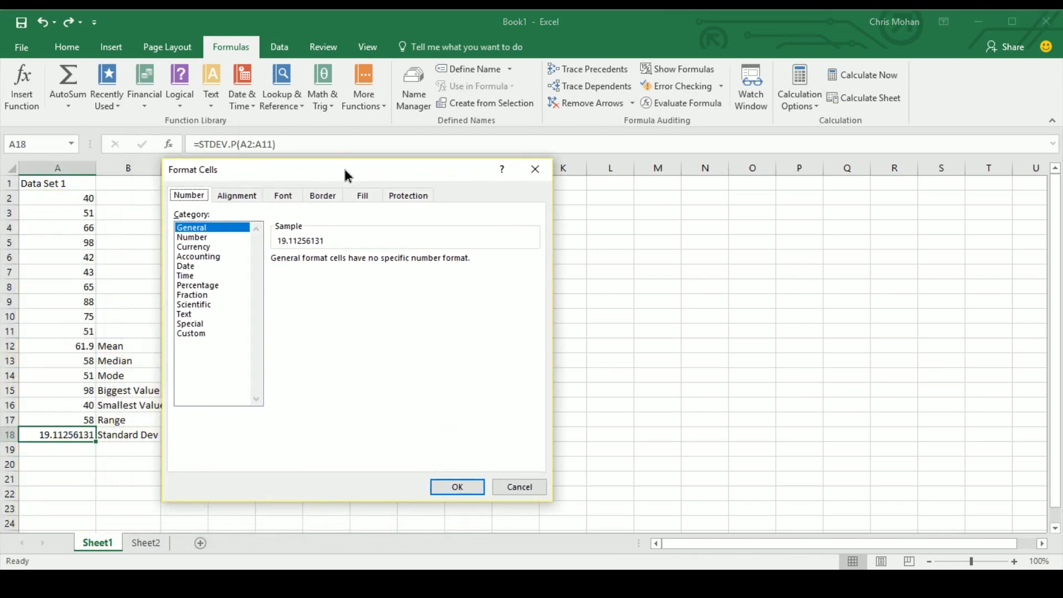
{"action": "left_click", "coordinate": [191, 237]}
{"action": "left_click", "coordinate": [371, 263]}
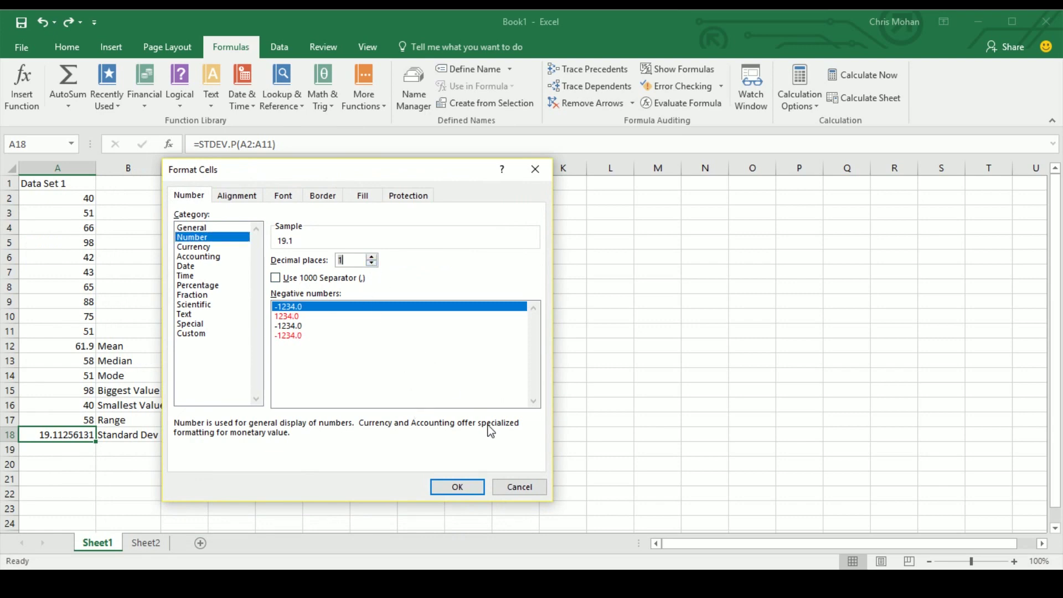
{"action": "left_click", "coordinate": [463, 485]}
{"action": "left_click", "coordinate": [464, 480]}
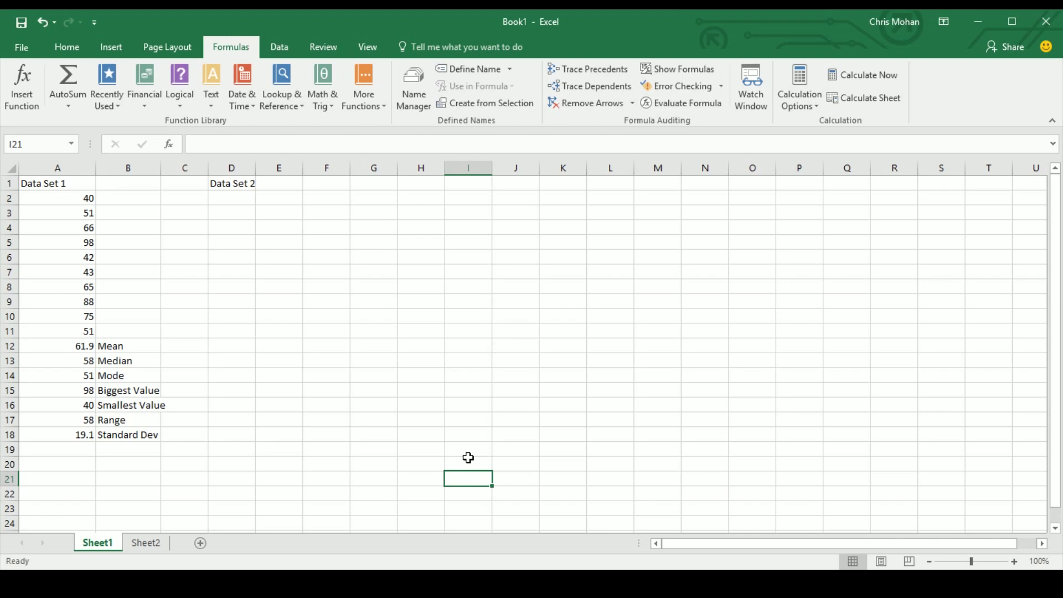
Review the Data Set 1 values and the statistics formulas in cells A12 through A18
{"action": "key", "text": "Left"}
{"action": "key", "text": "Left"}
{"action": "key", "text": "Left"}
{"action": "key", "text": "Left"}
{"action": "key", "text": "Left"}
{"action": "key", "text": "Left"}
{"action": "key", "text": "Left"}
{"action": "key", "text": "Left"}
{"action": "key", "text": "Up"}
{"action": "key", "text": "Up"}
{"action": "key", "text": "Up"}
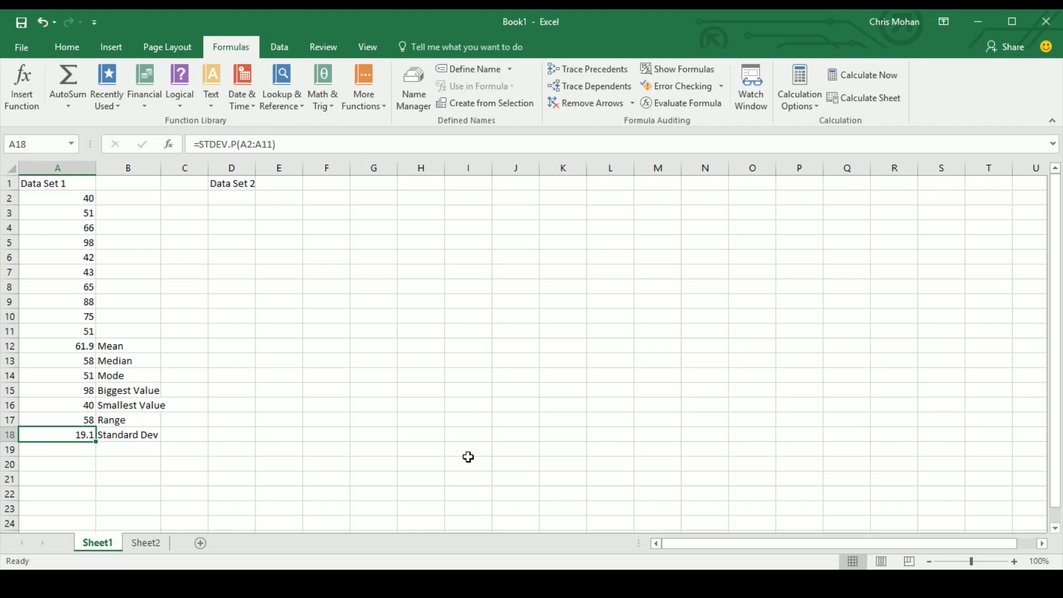
{"action": "left_click", "coordinate": [58, 203]}
{"action": "left_click", "coordinate": [59, 213]}
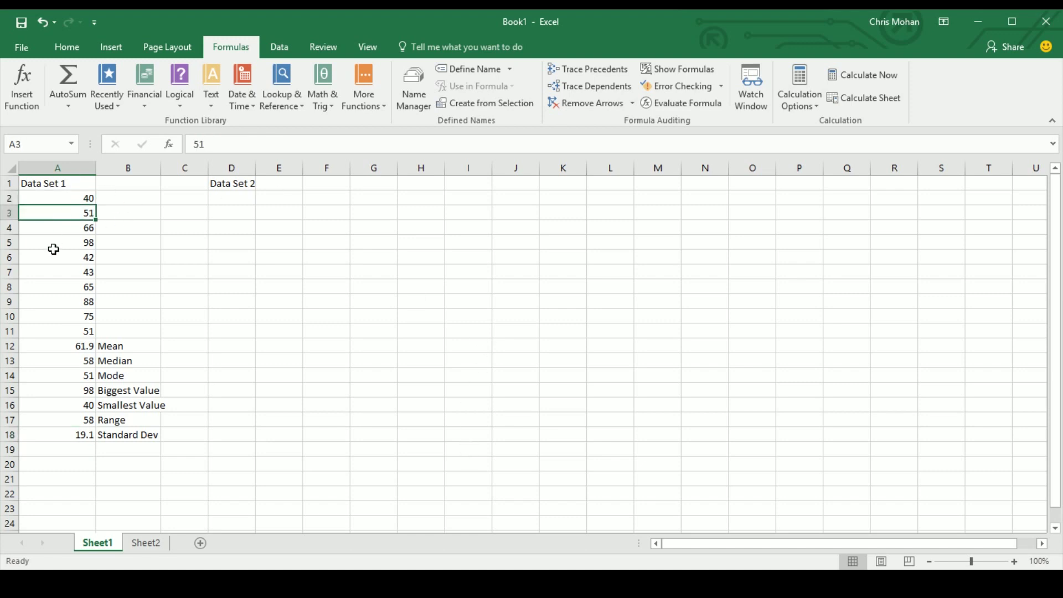
{"action": "left_click", "coordinate": [72, 346]}
{"action": "left_click", "coordinate": [72, 360]}
{"action": "left_click", "coordinate": [66, 375]}
{"action": "left_click", "coordinate": [62, 390]}
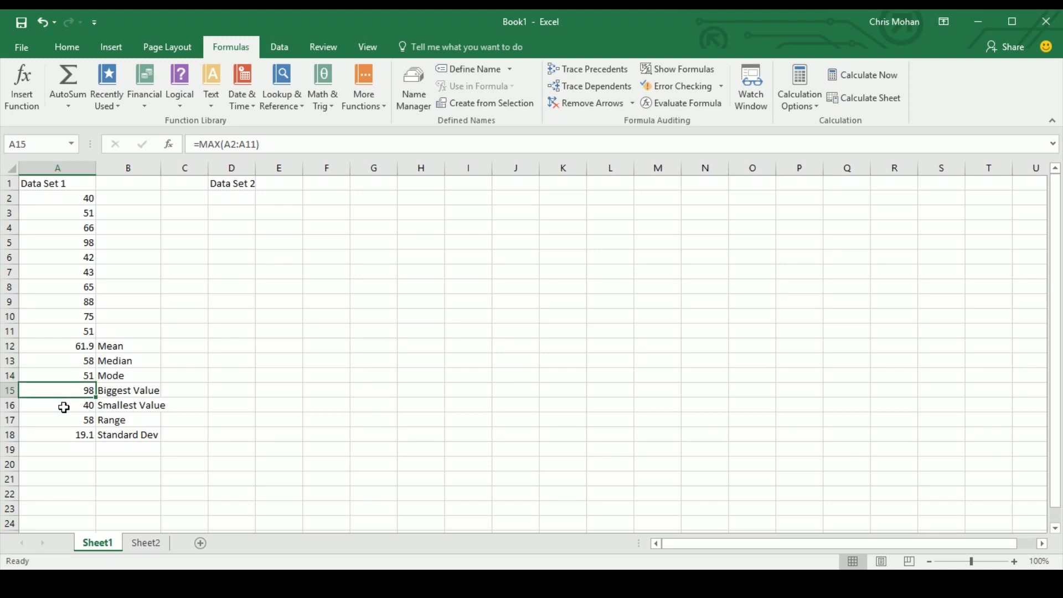
{"action": "left_click", "coordinate": [63, 405]}
{"action": "left_click", "coordinate": [61, 430]}
{"action": "left_click", "coordinate": [64, 419]}
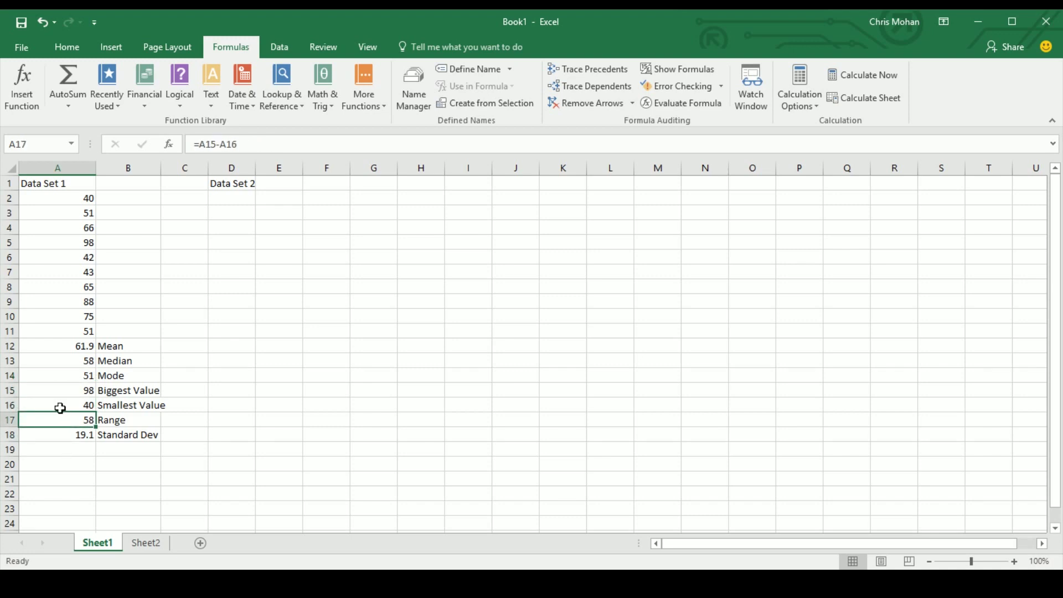
Widen column B slightly to fit its labels and center the contents of column A
{"action": "left_click", "coordinate": [67, 49]}
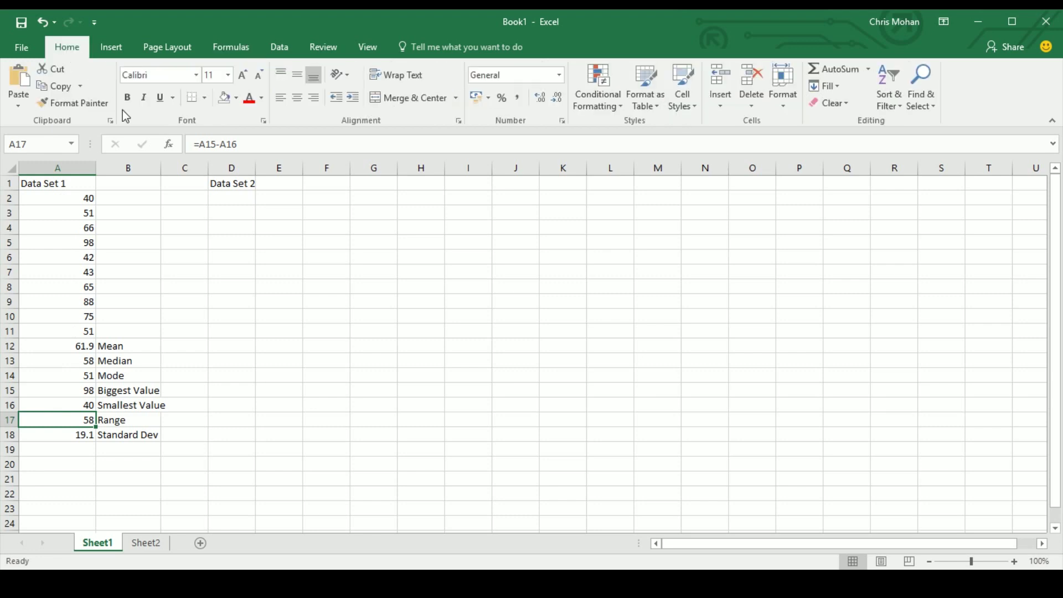
{"action": "left_click_drag", "start_coordinate": [160, 162], "coordinate": [169, 162]}
{"action": "left_click", "coordinate": [58, 168]}
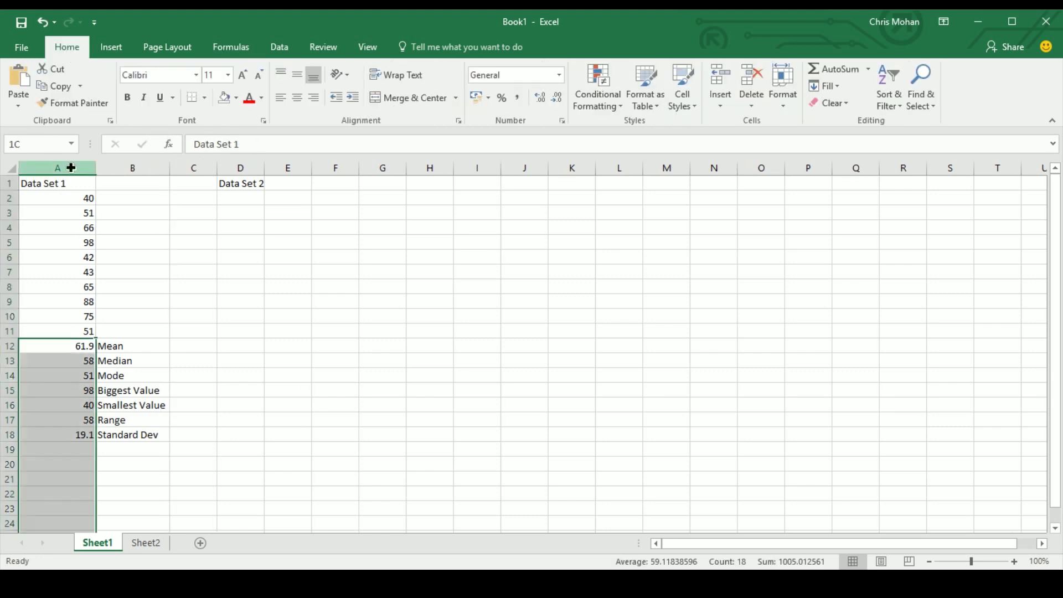
{"action": "left_click", "coordinate": [297, 98]}
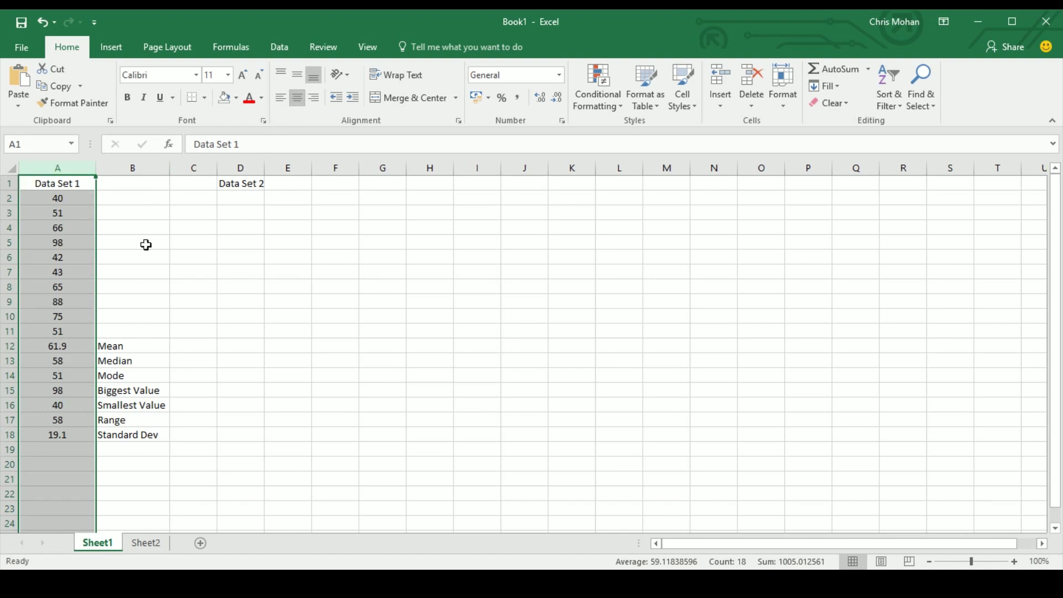
{"action": "left_click", "coordinate": [139, 270]}
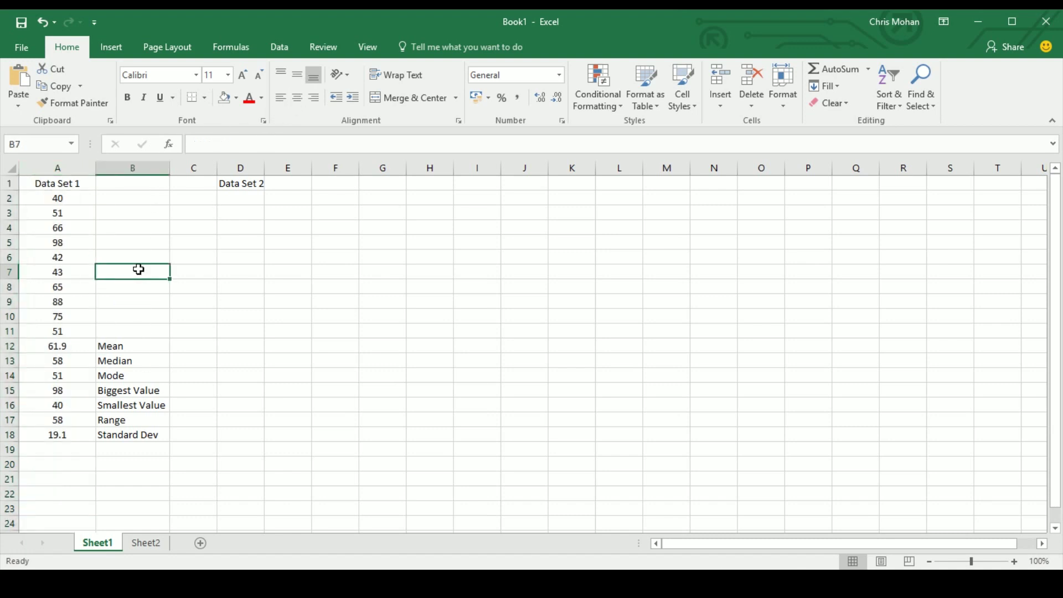
Display the worksheet's formulas in the cells instead of their calculated results
{"action": "left_click", "coordinate": [226, 47]}
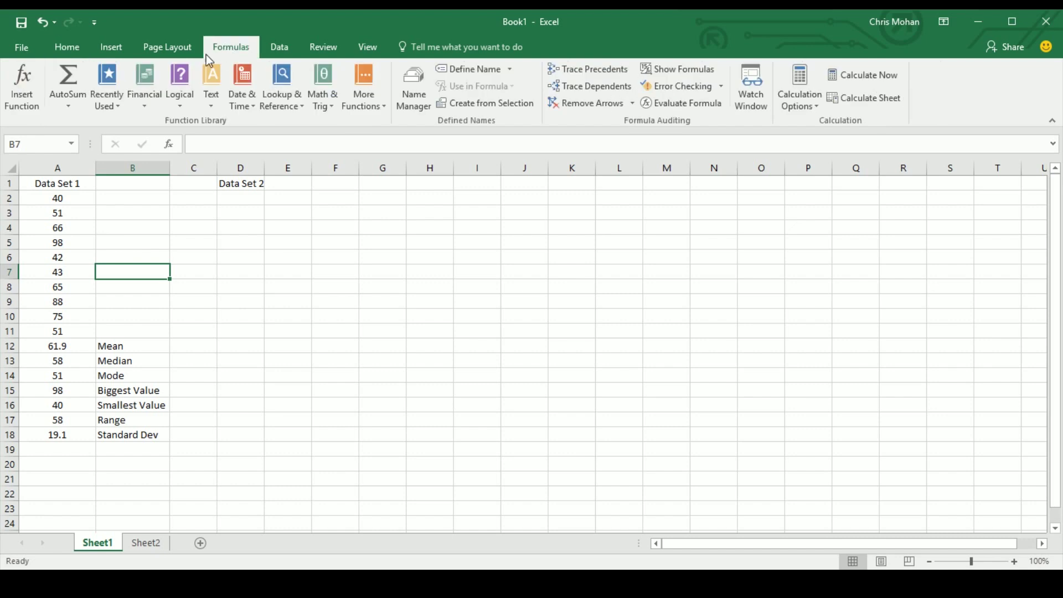
{"action": "left_click", "coordinate": [660, 71]}
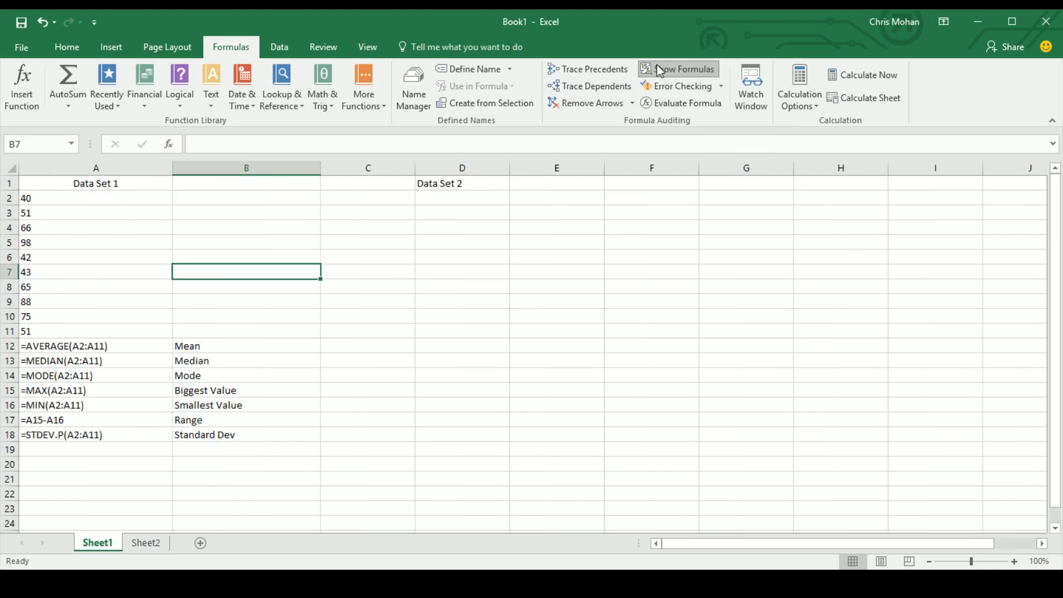